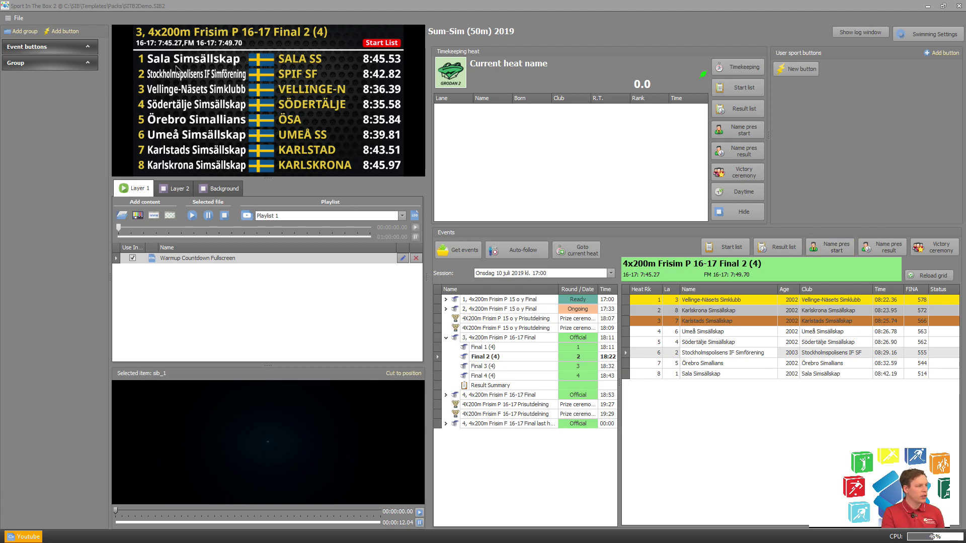
- Add a button to the Event buttons group, name it Warmup and give it the Layer 1 image
left_click(70, 32)
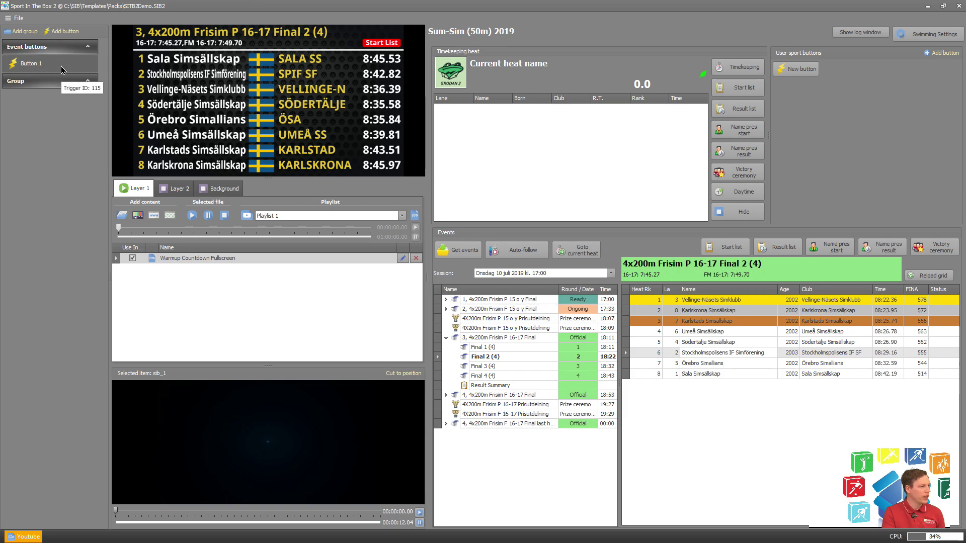
right_click(30, 67)
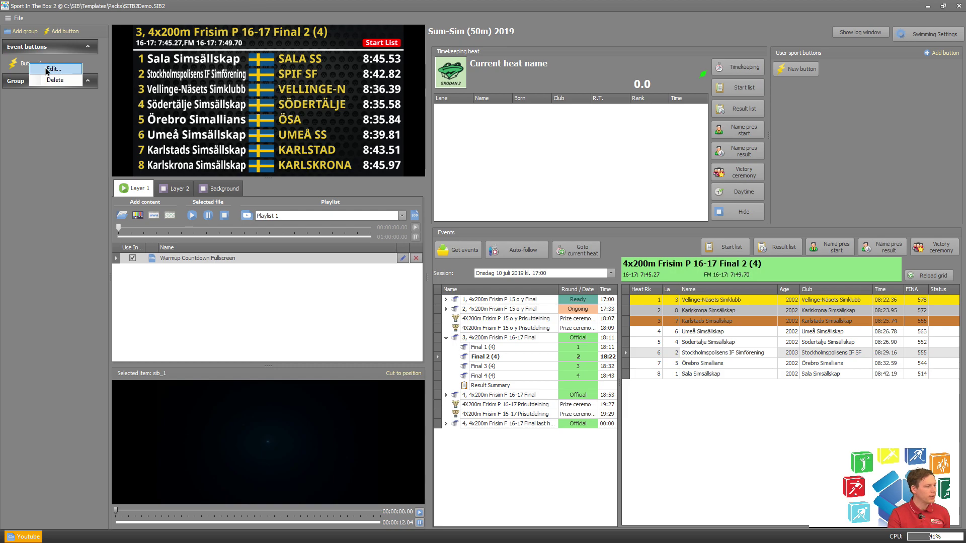
left_click(46, 70)
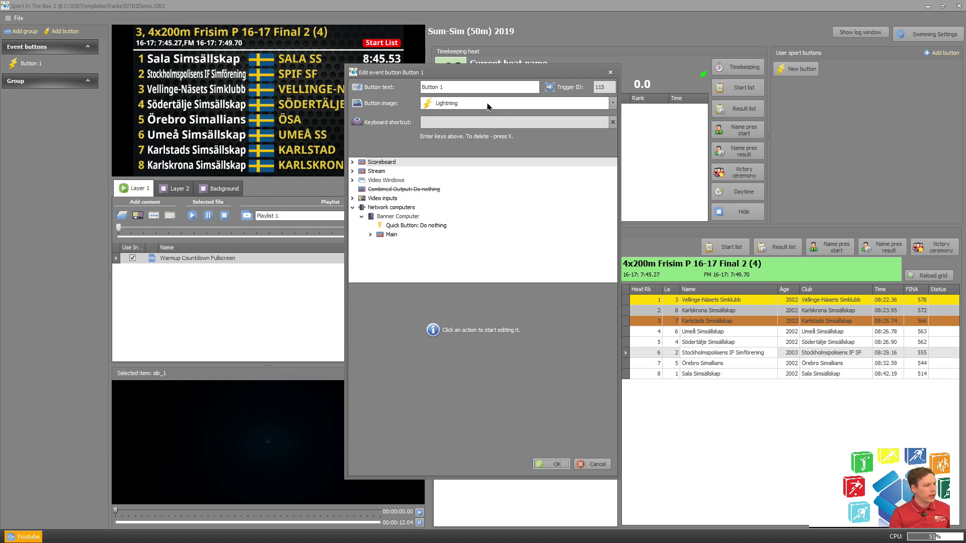
triple_click(461, 88)
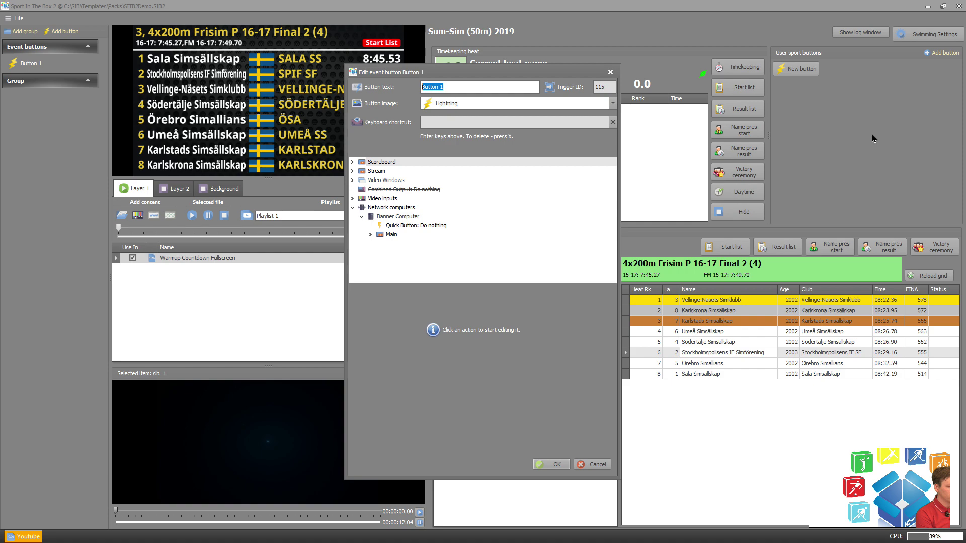
type("Warmup")
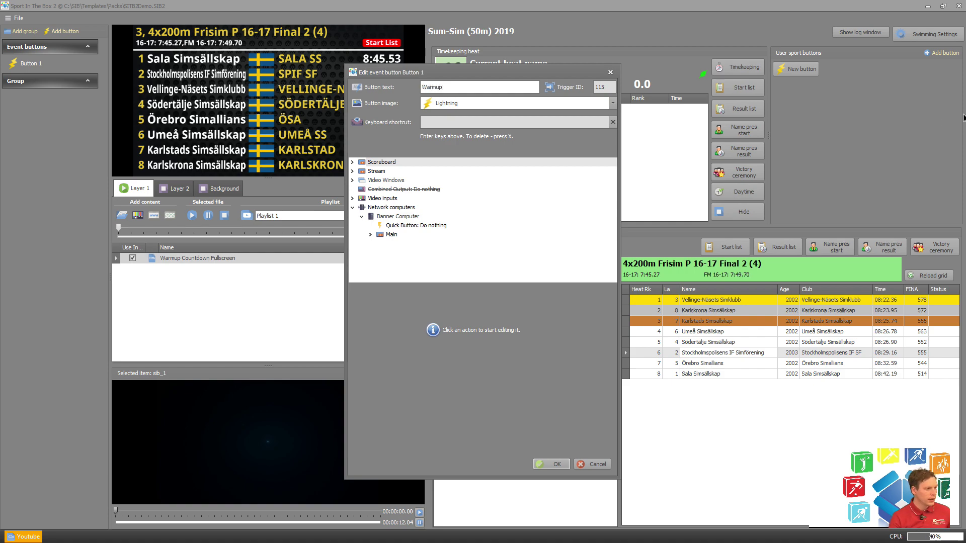
left_click(434, 103)
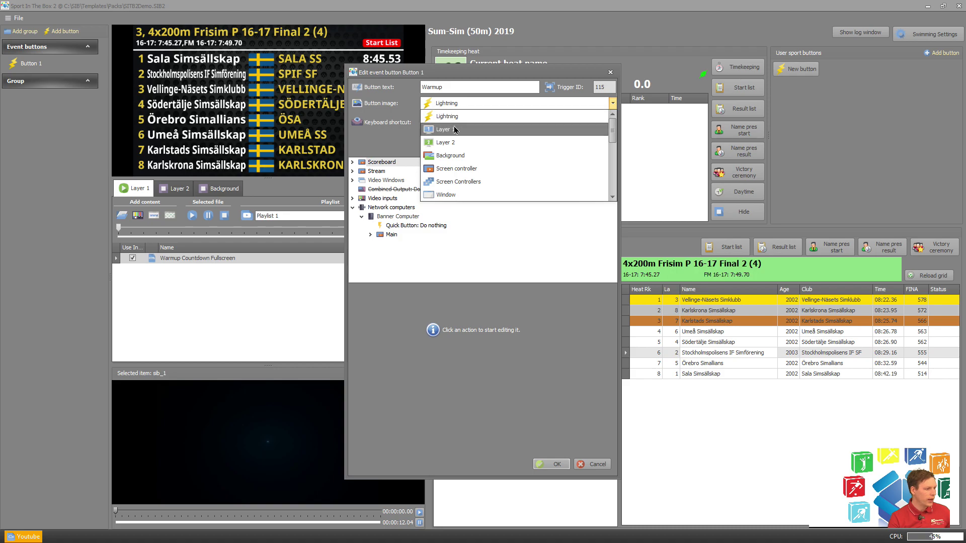
left_click(455, 130)
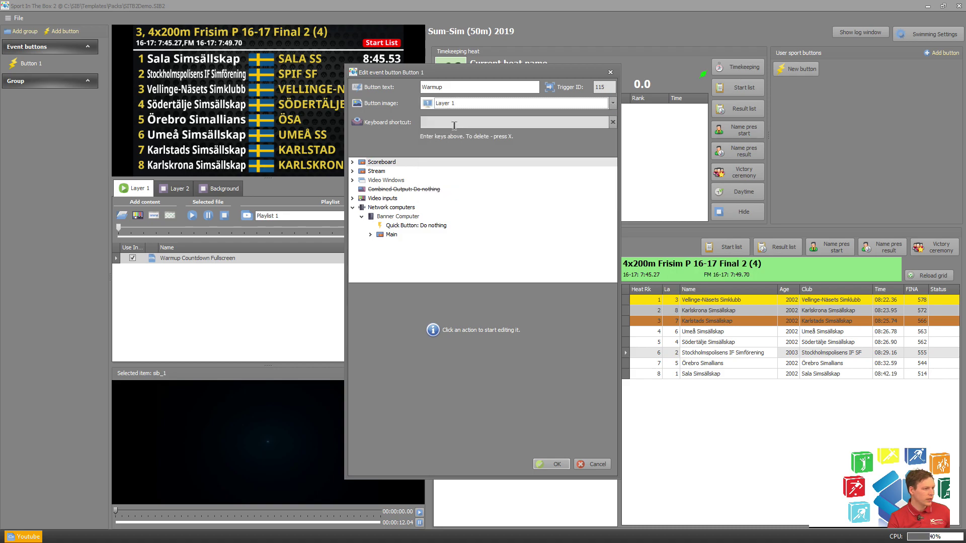
- Set the button's Scoreboard Layer 1 action to start the item Warmup Countdown Fullscreen from Playlist 1, and trigger the Warmup button
left_click(354, 162)
left_click(362, 172)
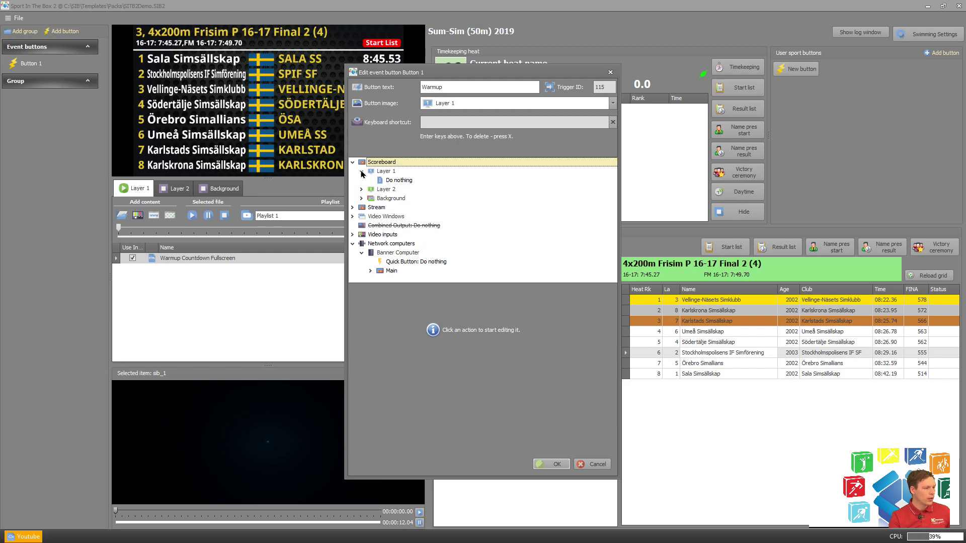
left_click(397, 181)
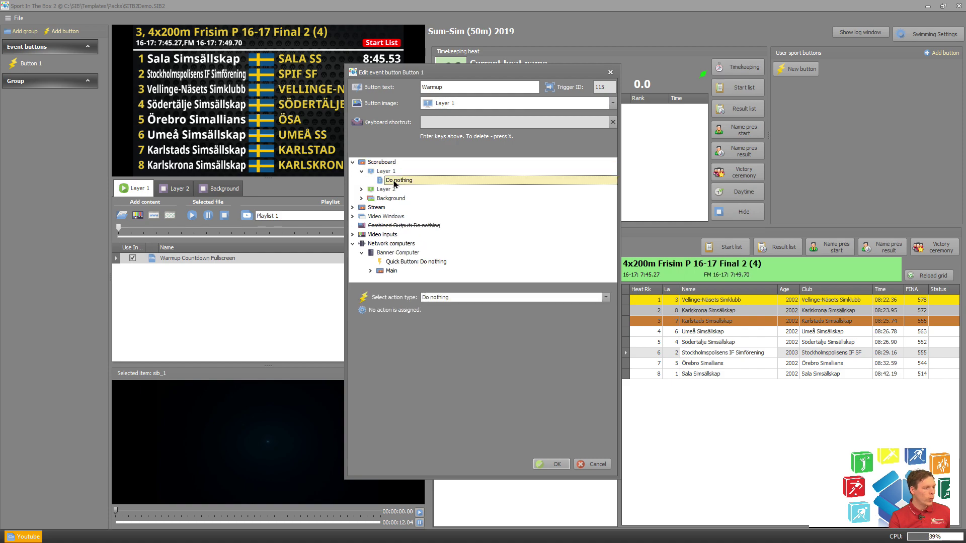
left_click(454, 298)
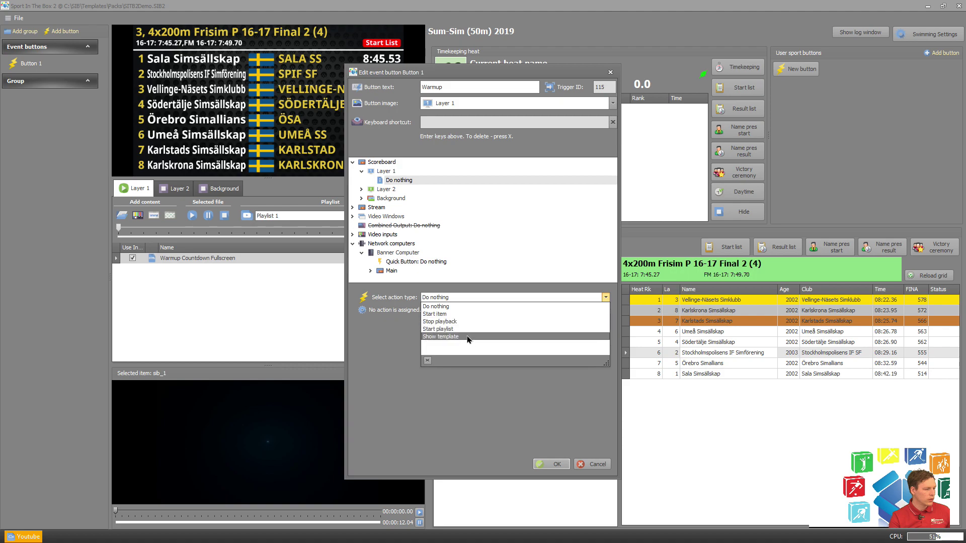
left_click(463, 314)
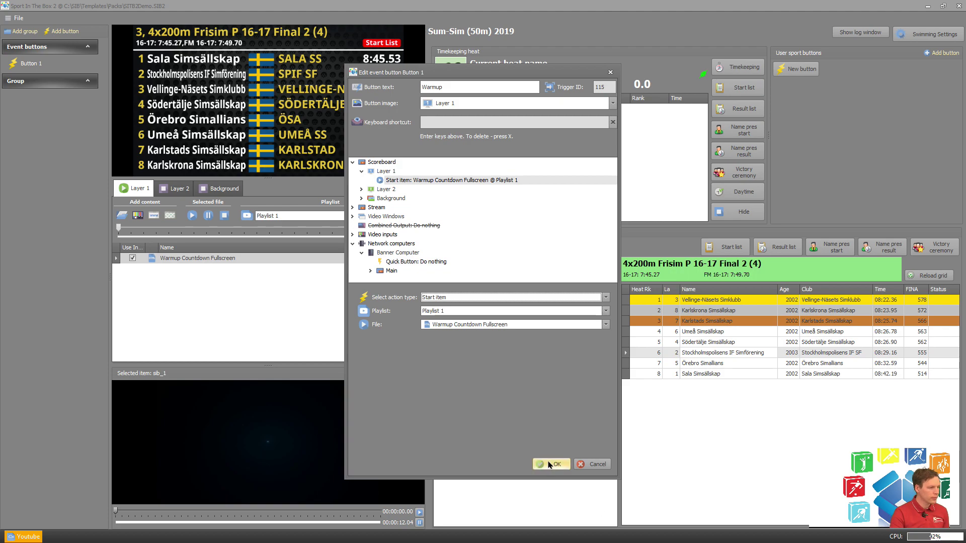
left_click(550, 464)
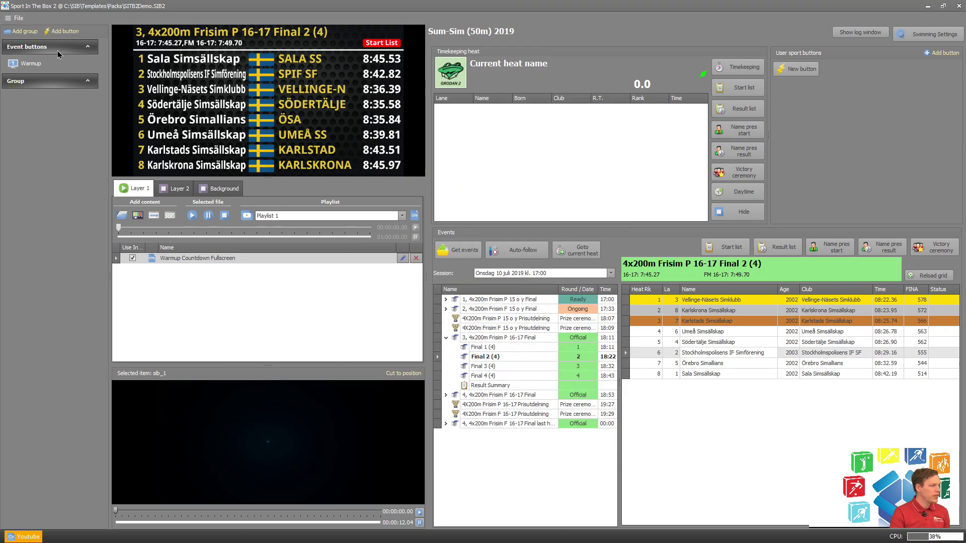
left_click(46, 69)
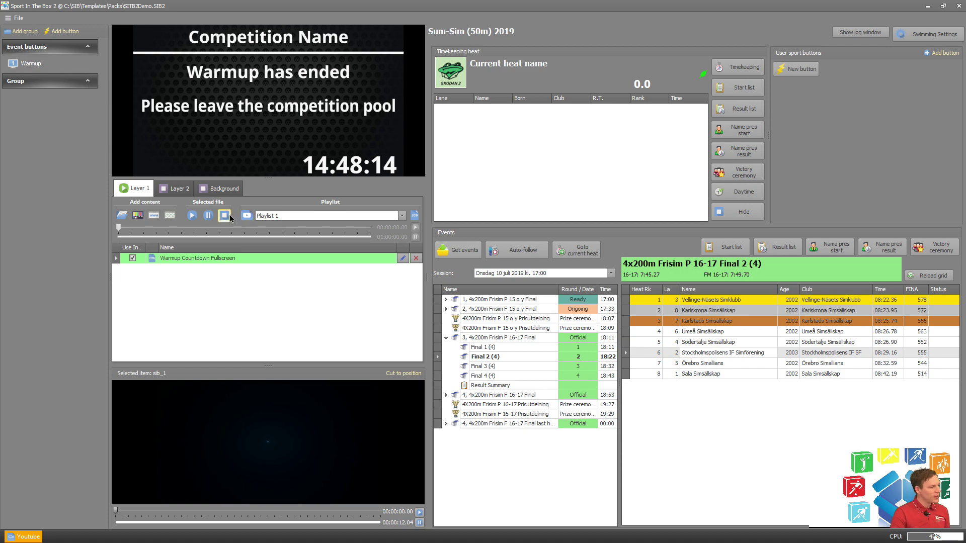
- Assign Ctrl + Space as the Warmup event button's keyboard shortcut and stop the Layer 1 playback
right_click(58, 66)
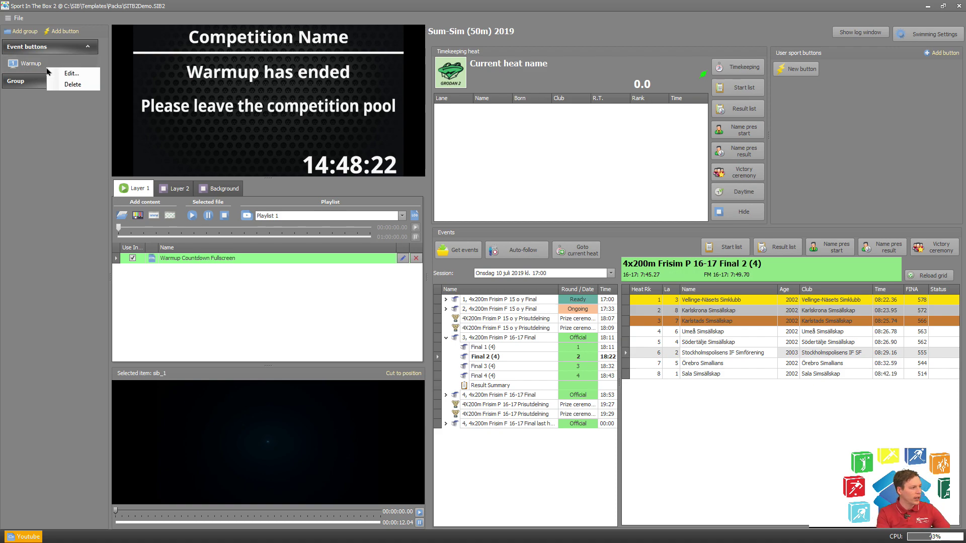
left_click(64, 75)
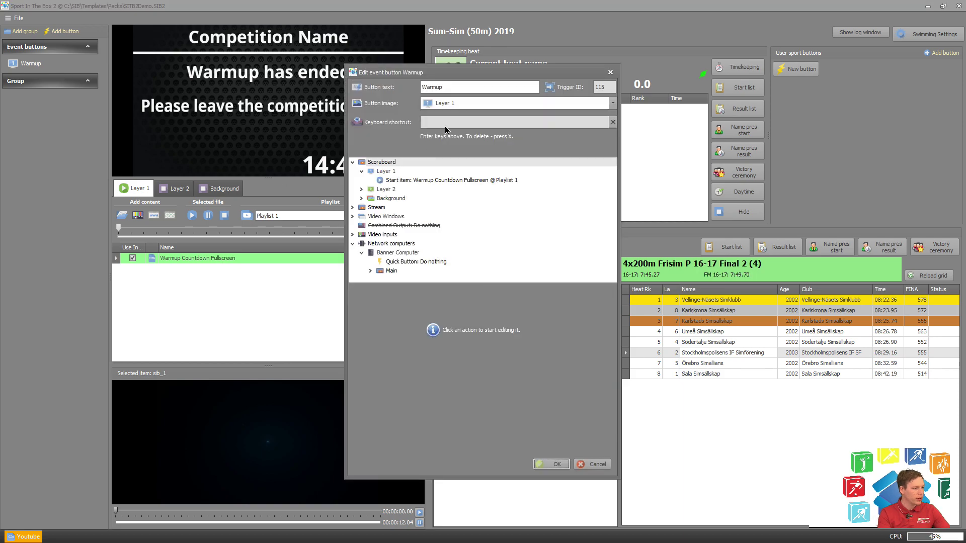
left_click(452, 121)
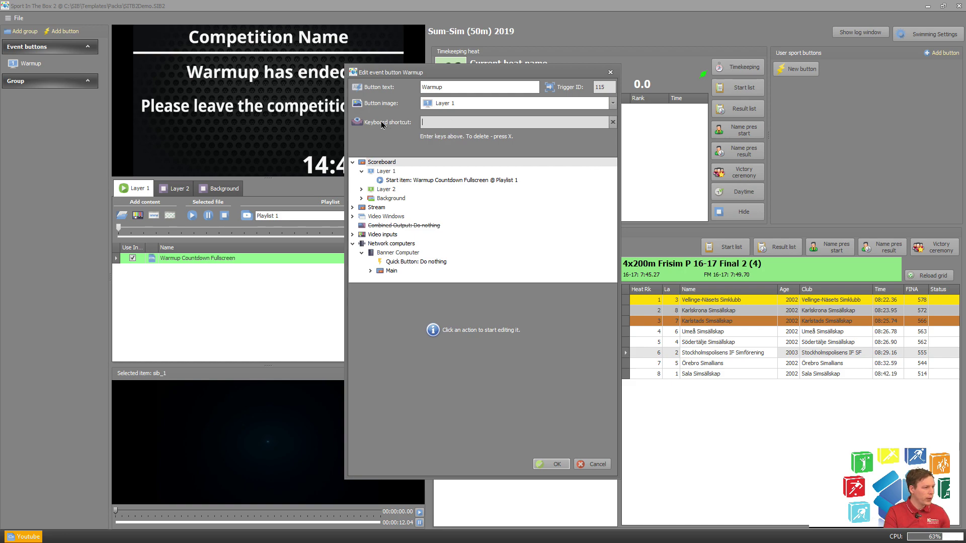
left_click(453, 123)
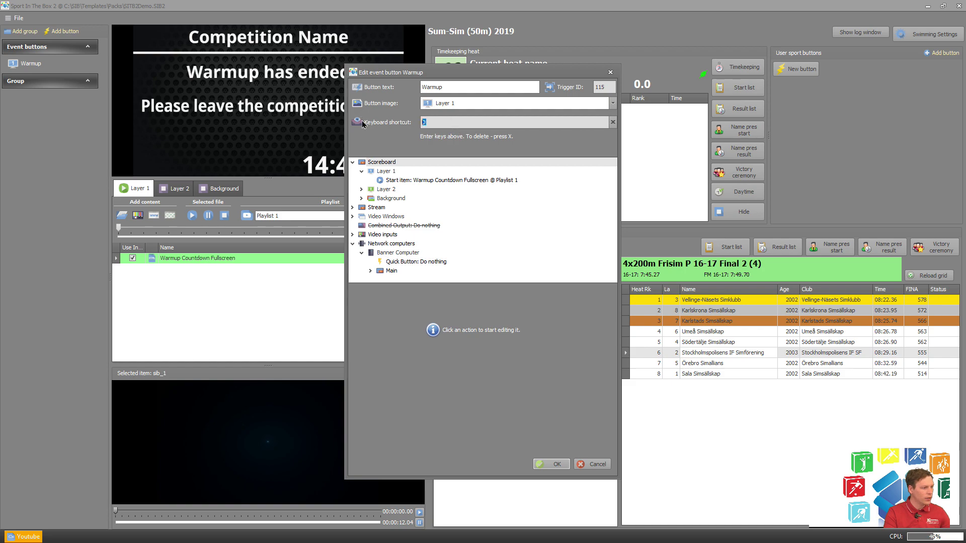
key("ctrl+space")
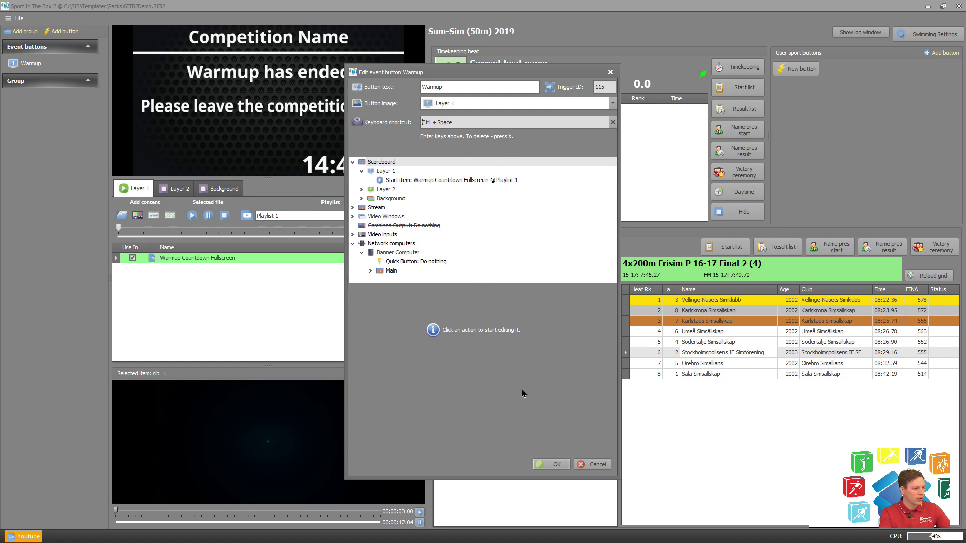
left_click(554, 471)
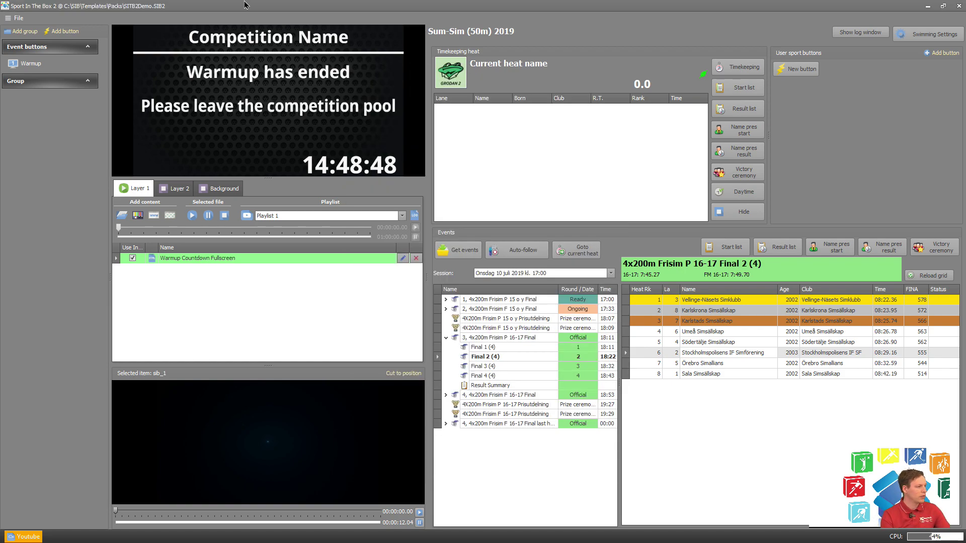
left_click(224, 215)
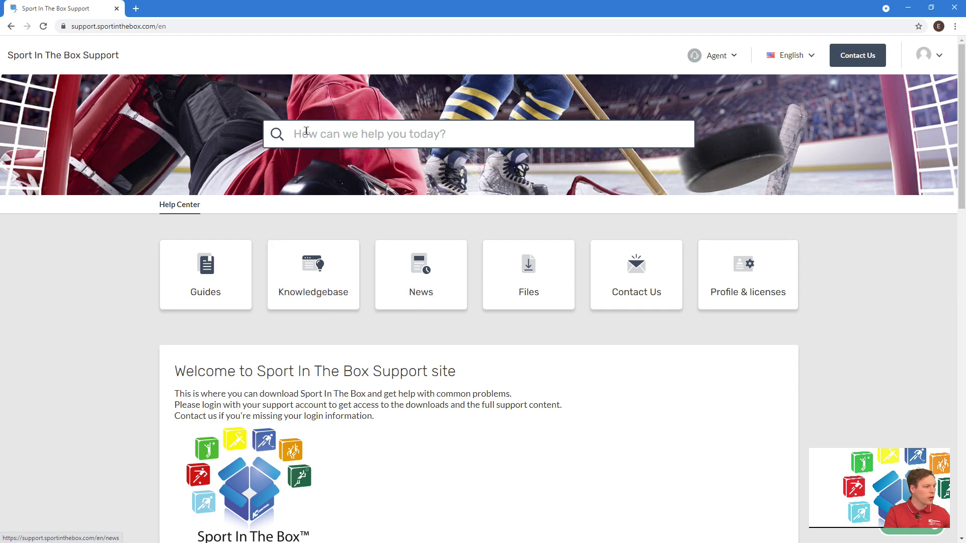
- Search the Sport In The Box Support site for "plugin" and download Sport In The Box Streamdeck Plugin.zip
left_click(324, 133)
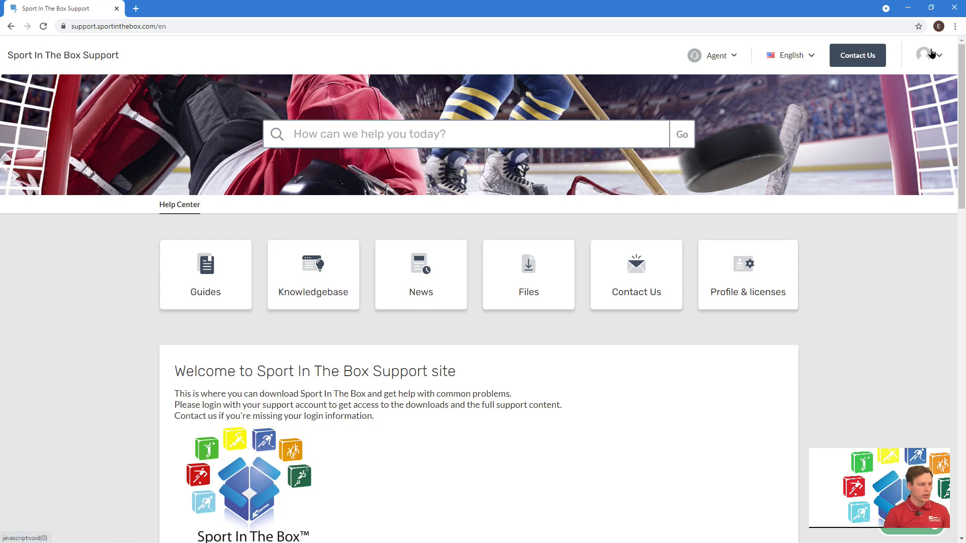
type("pl")
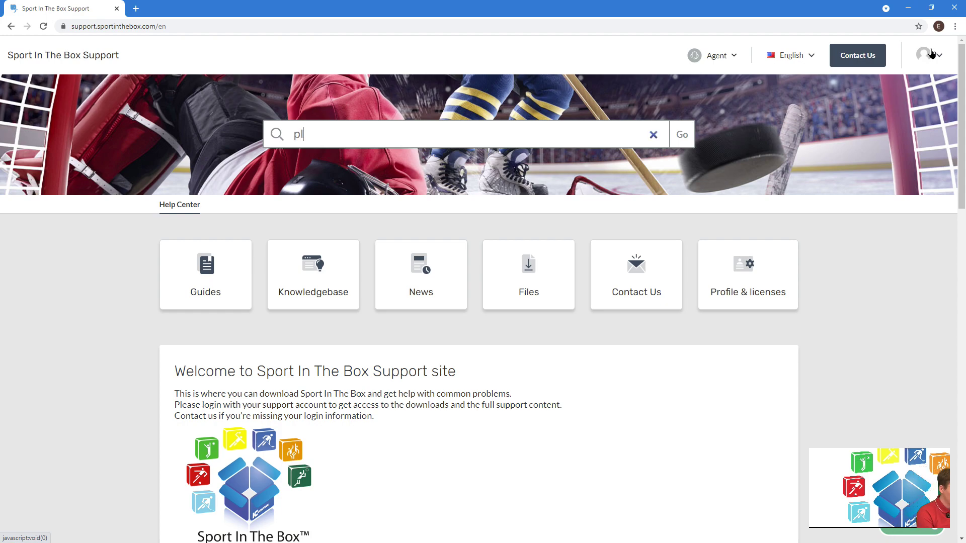
type("ugin")
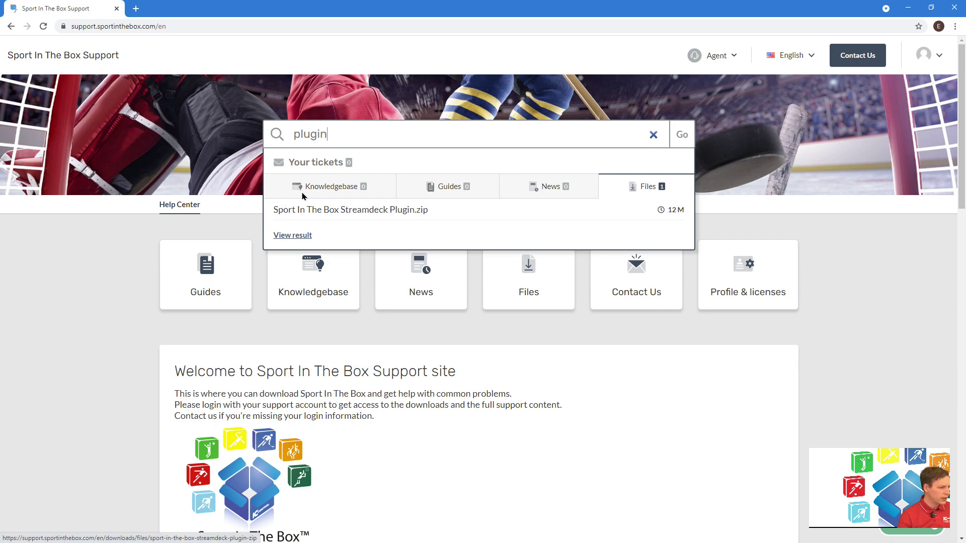
left_click(323, 209)
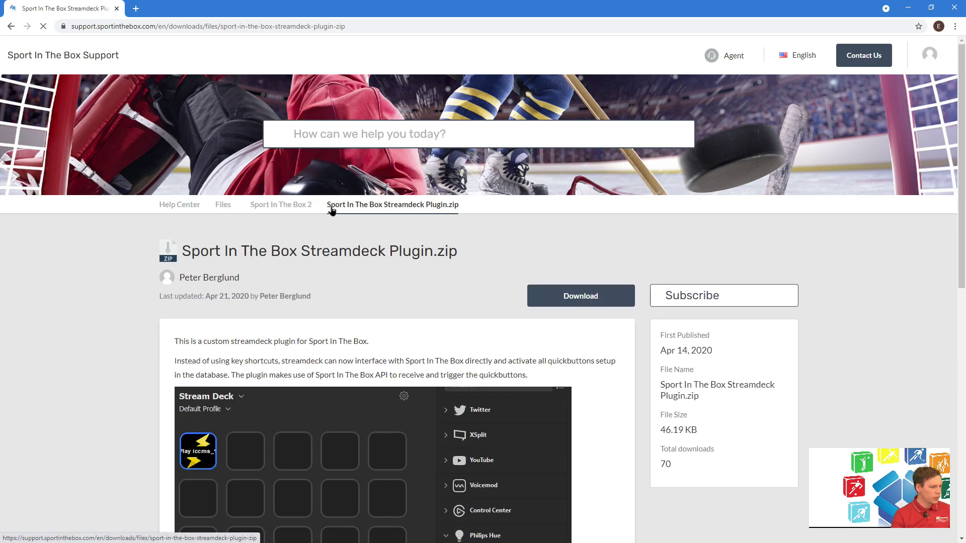
left_click(581, 301)
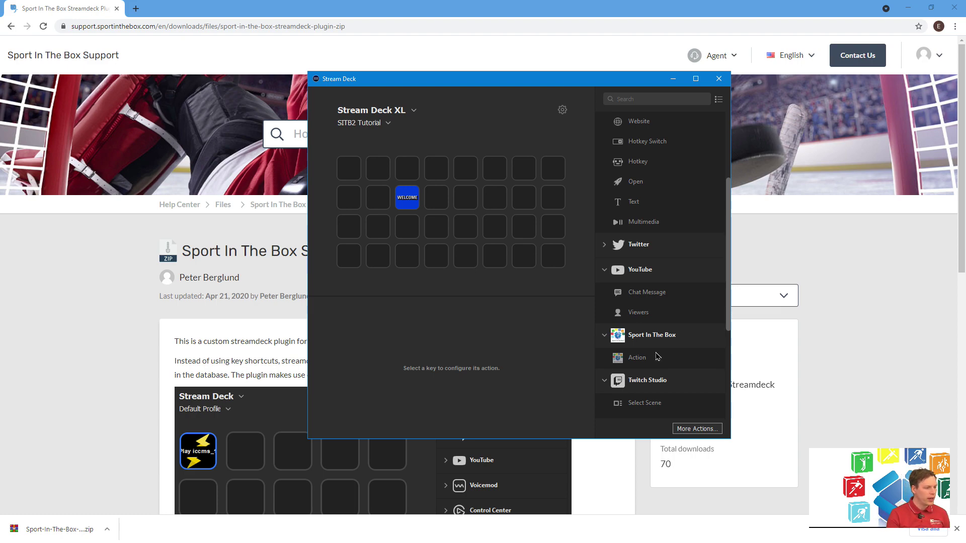
- In Stream Deck, place the Sport In The Box Action on the seventh key of the second row
scroll(623, 281, "up", 3)
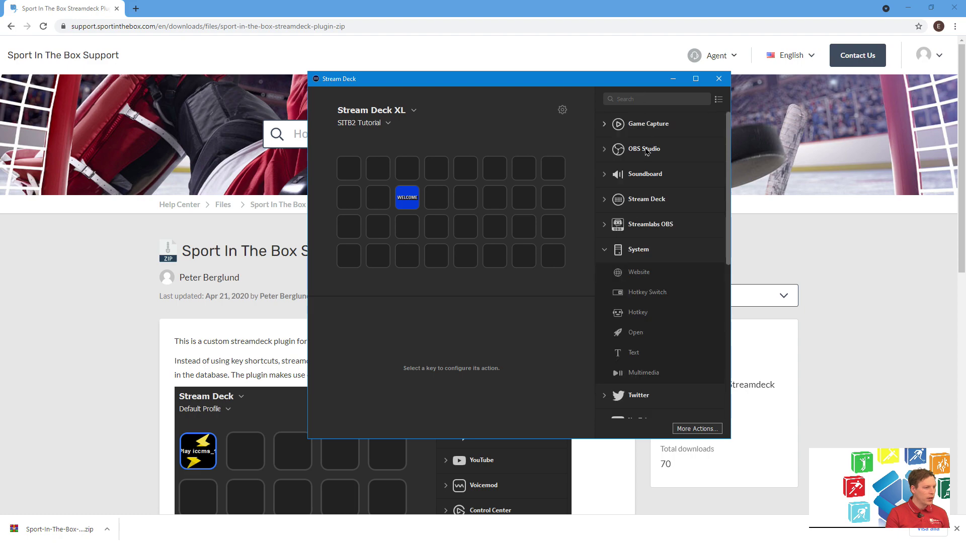
scroll(657, 239, "down", 5)
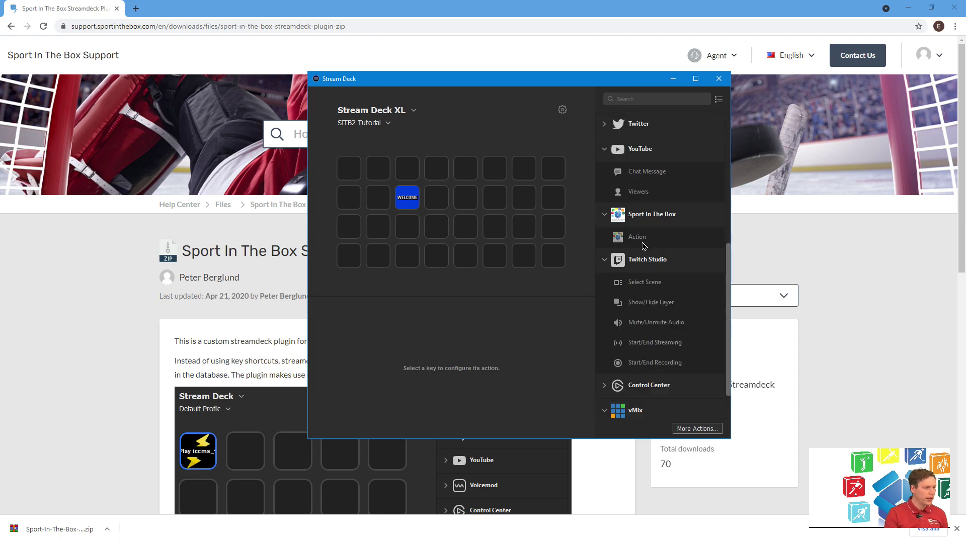
left_click(659, 220)
left_click(657, 223)
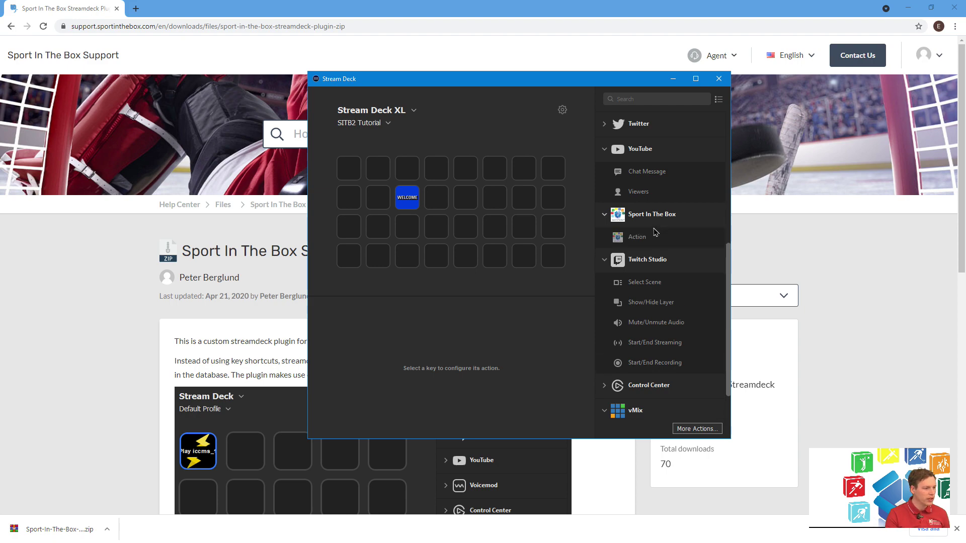
left_click_drag(649, 241, 518, 202)
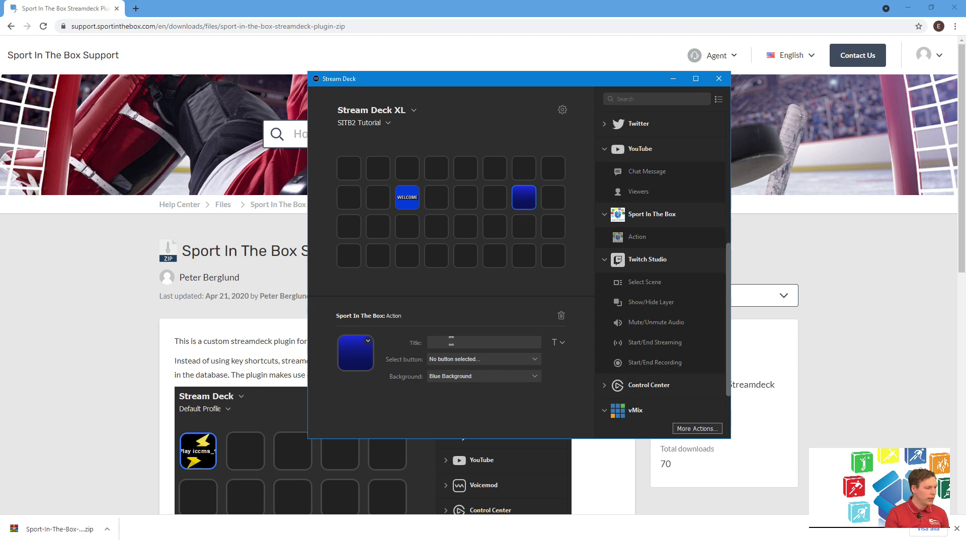
- Title the new Stream Deck key Test and link it to the Warmup event button
type("Test")
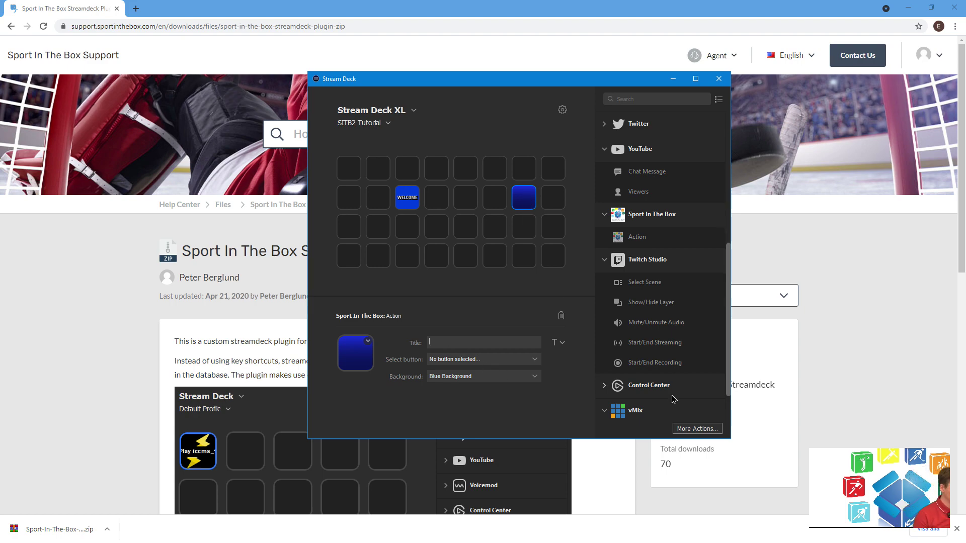
left_click(473, 360)
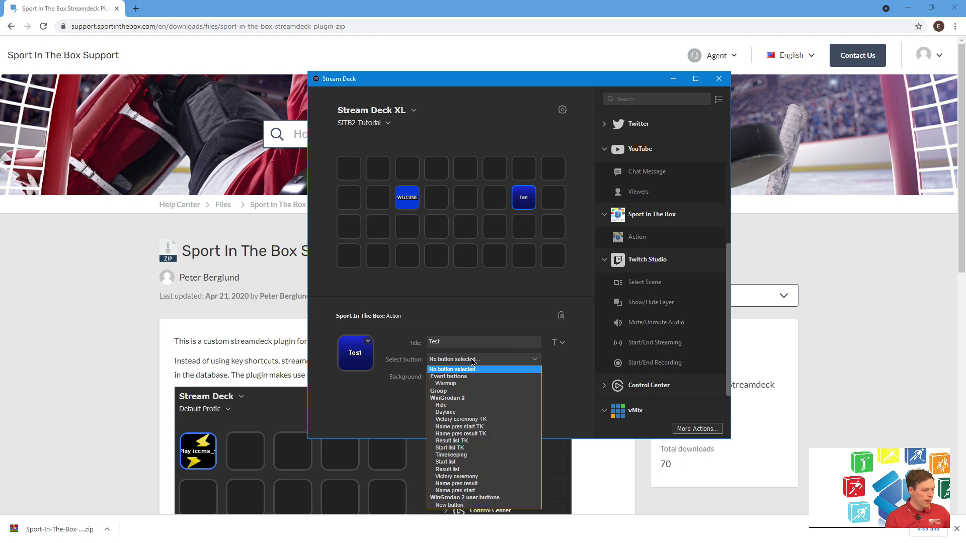
left_click(453, 384)
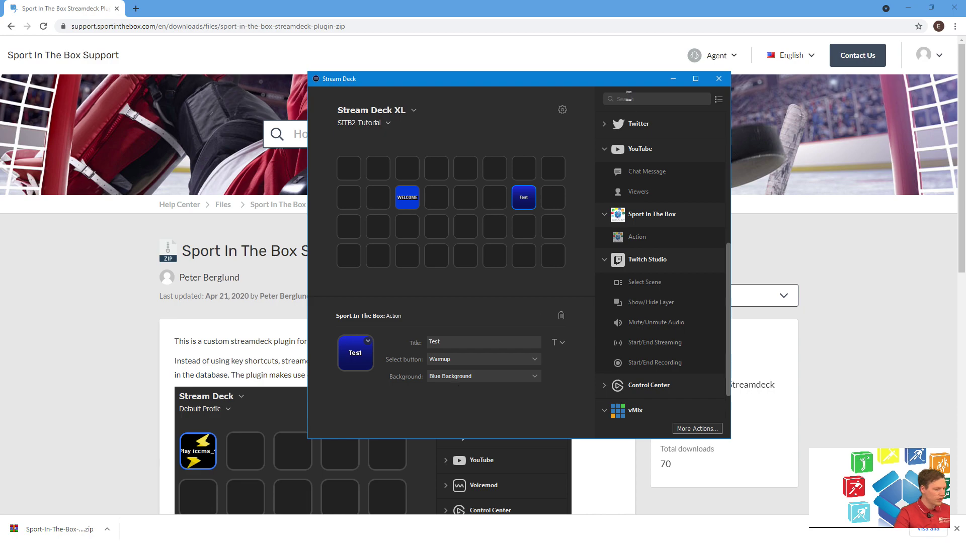
- Stop the Layer 1 playback in Sport In The Box 2 and bring the Stream Deck window back in front
left_click_drag(529, 81, 416, 100)
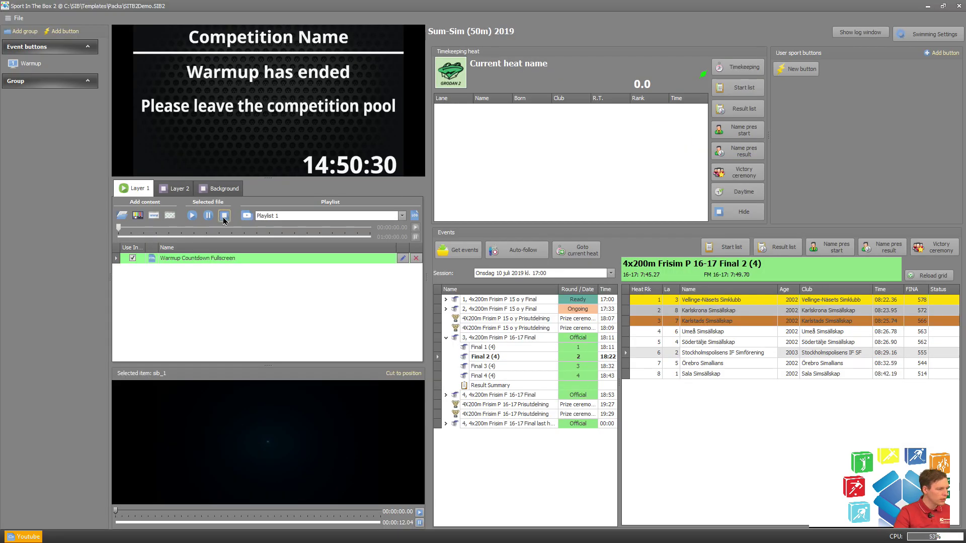
left_click(225, 215)
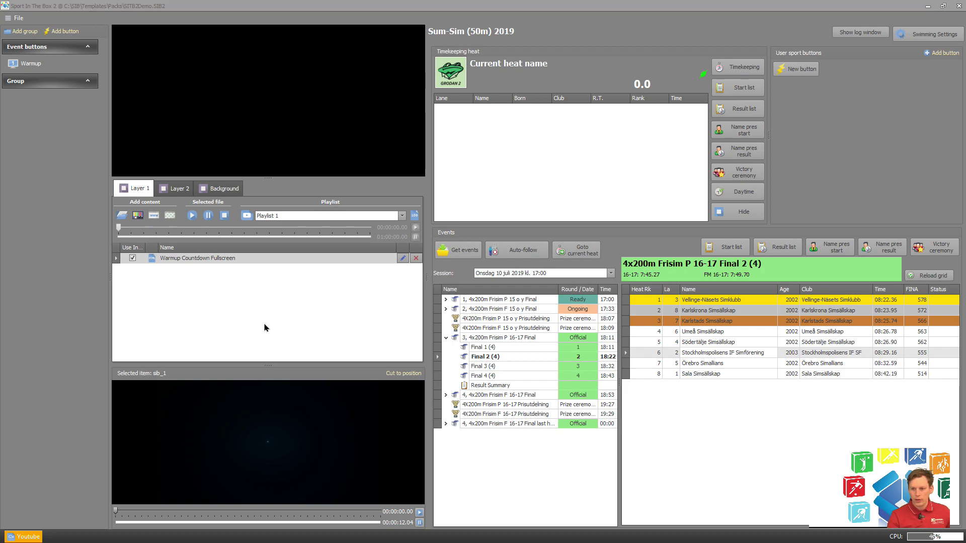
key("alt+Tab")
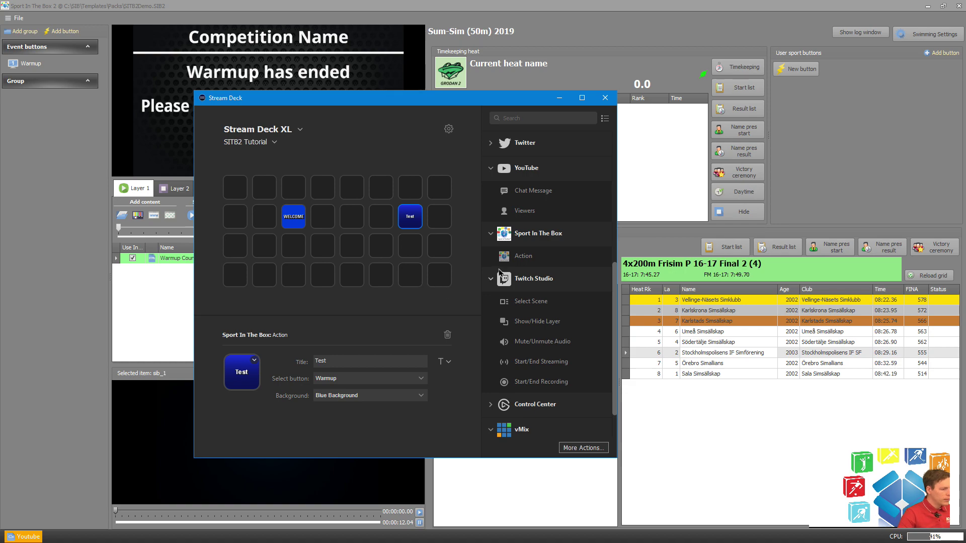
- Copy the Test key of the Stream Deck onto the sixth key of the second row
left_click(385, 226)
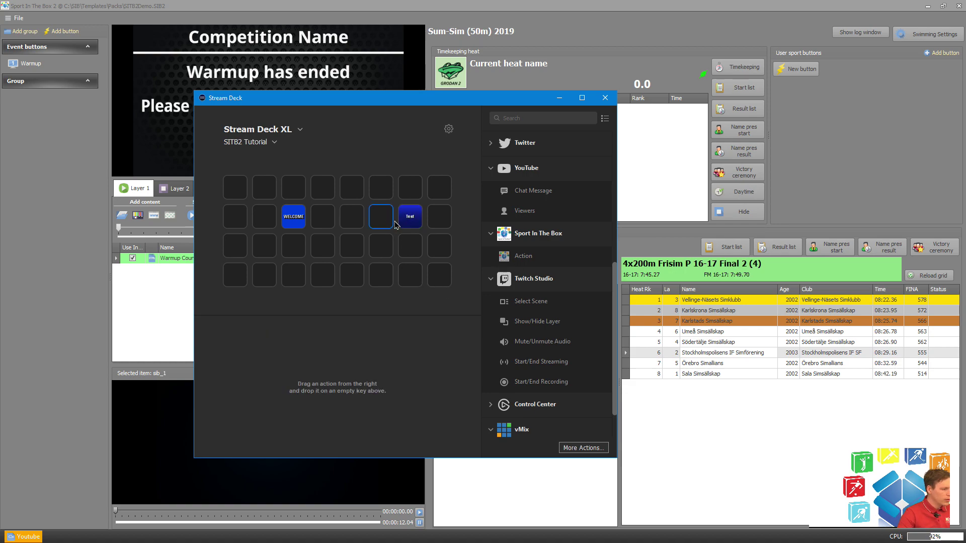
left_click(417, 223)
key("ctrl+c")
left_click(378, 226)
key("ctrl+v")
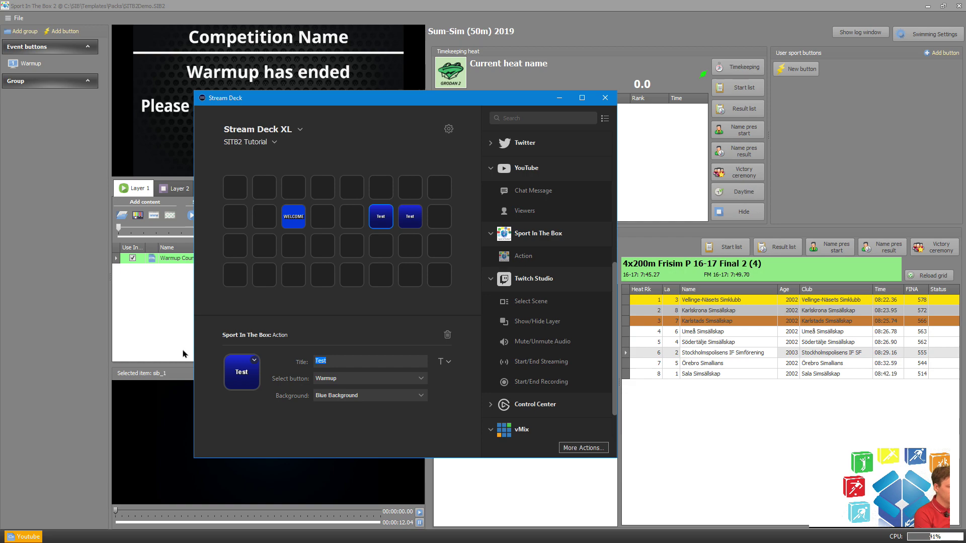
- Title the copied key Startlist DH and link it to the WinGrodan 2 Start list button
type("Startlist DH")
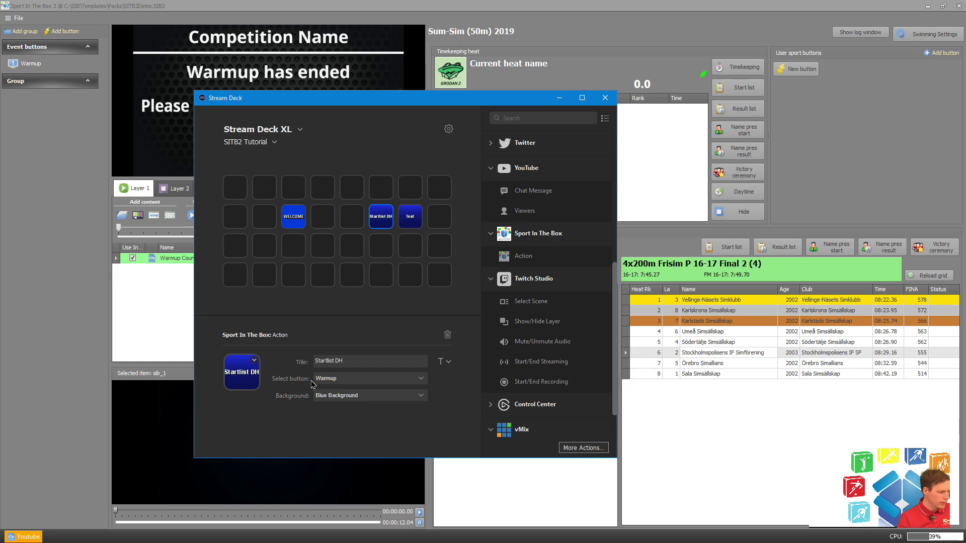
left_click(370, 384)
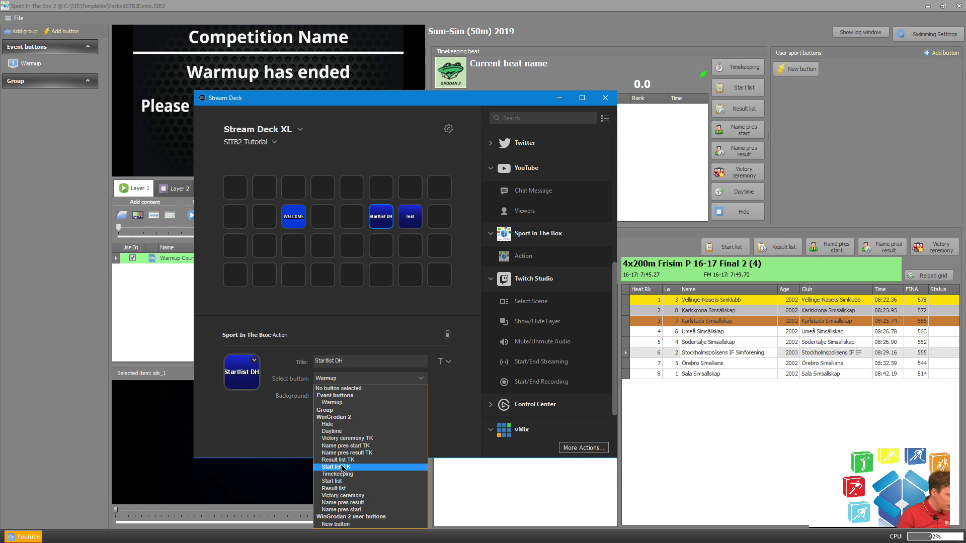
left_click(340, 482)
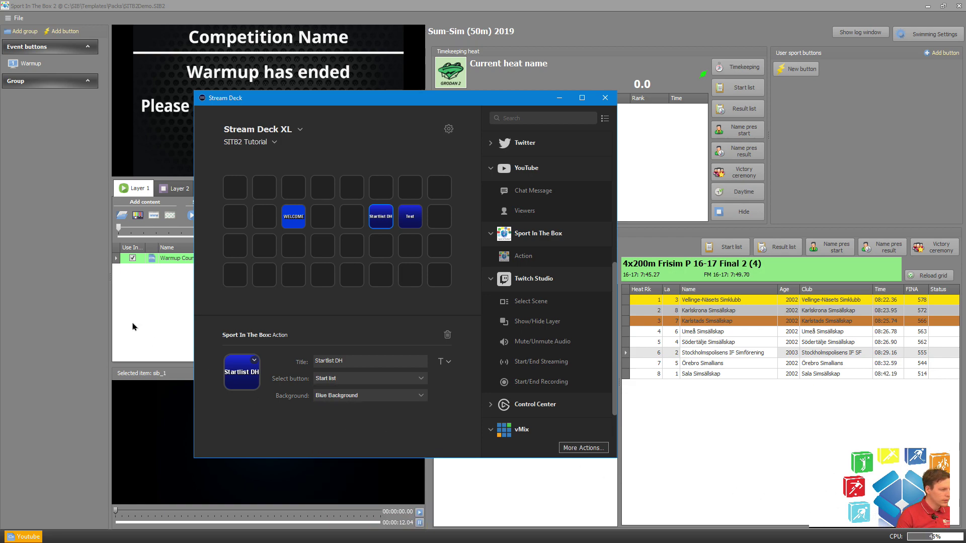
- Switch between Sport In The Box 2 and Stream Deck to check what the Startlist DH key shows on the output
left_click(156, 305)
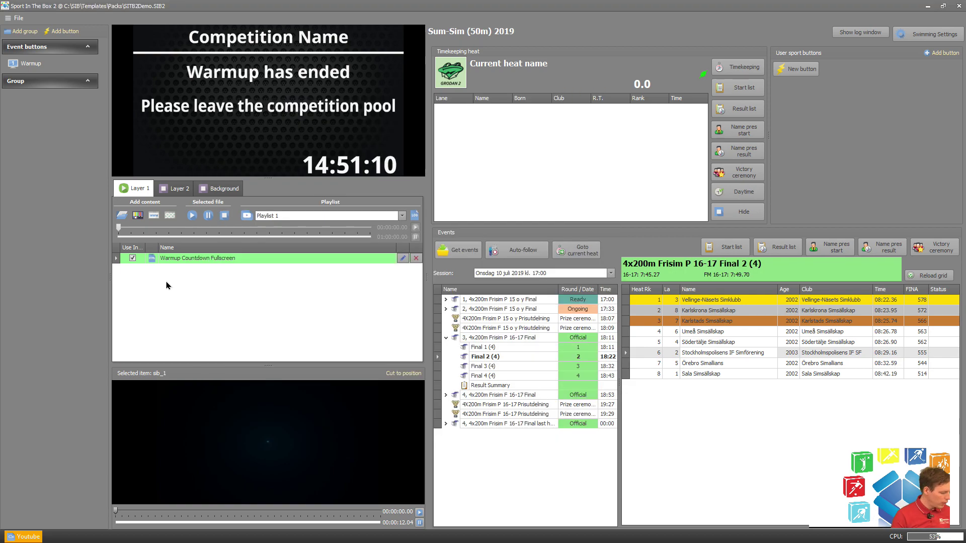
key("alt+Tab")
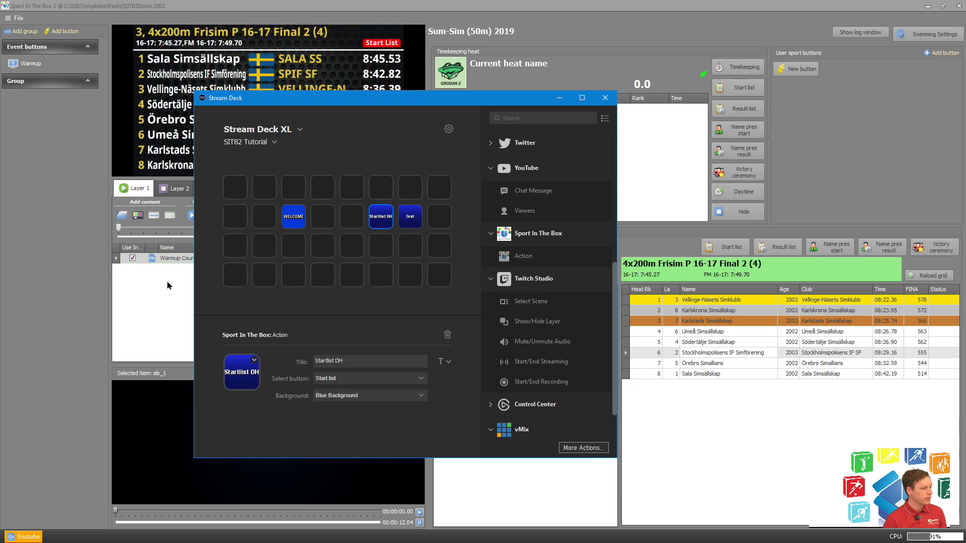
key("alt+Tab")
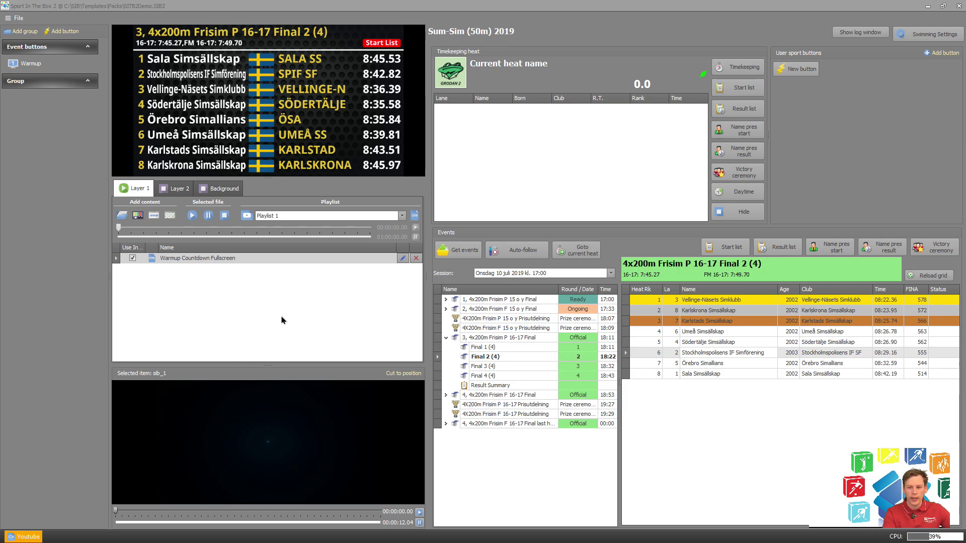
- Add the videos sib_1 and sib_2 from the filmer folder to Playlist 1 on Layer 1 in Sport In The Box 2
key("alt+Tab")
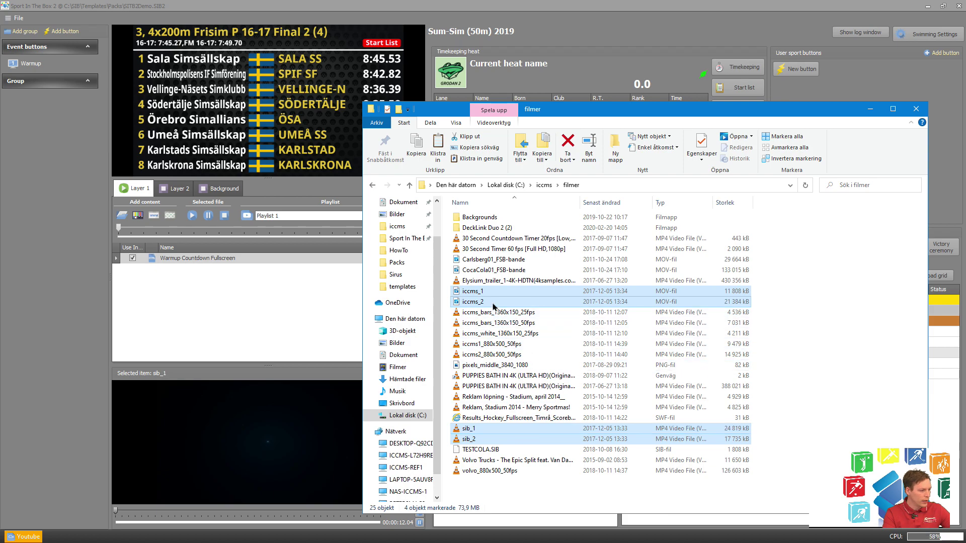
left_click(449, 428)
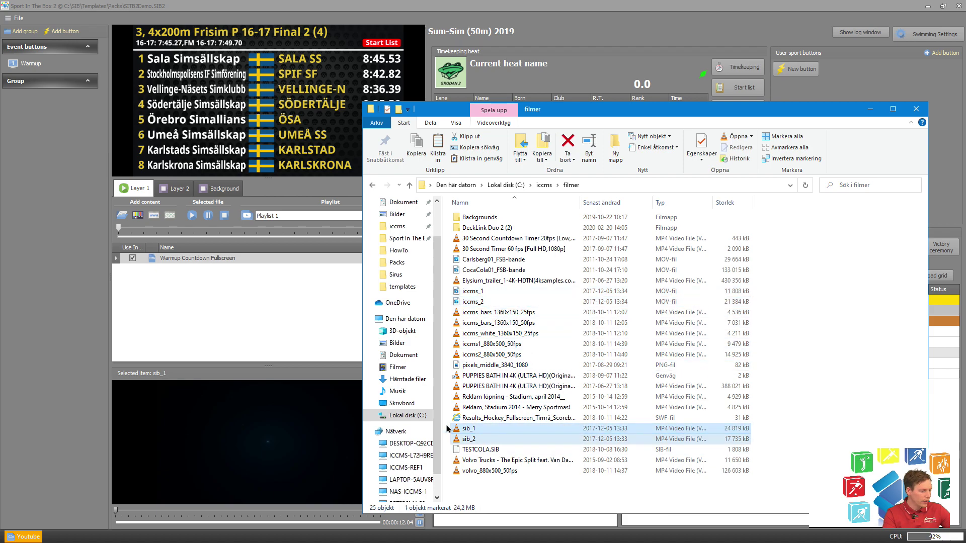
left_click(468, 439, "shift")
left_click_drag(468, 439, 270, 312)
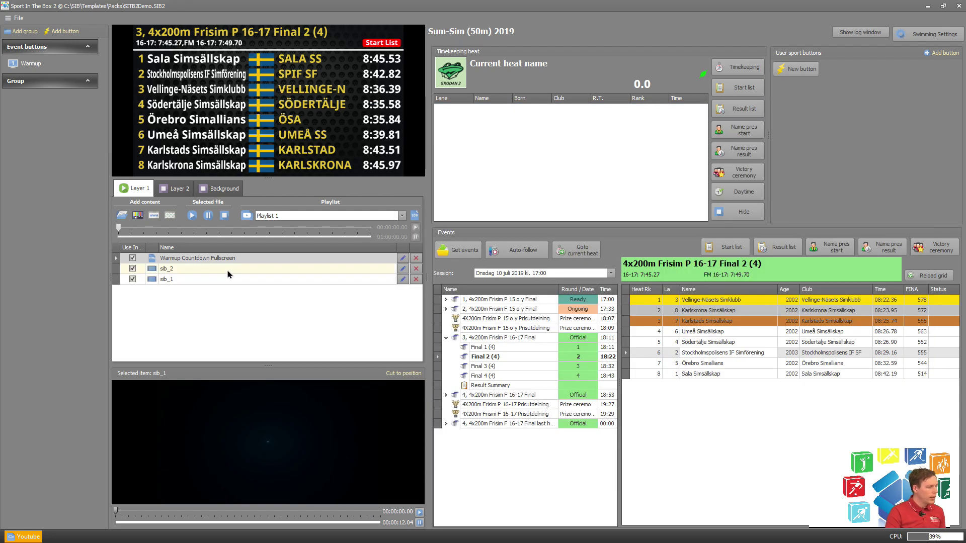
- Play sib_2 from Playlist 1 as a test and stop the Layer 1 playback
left_click(226, 271)
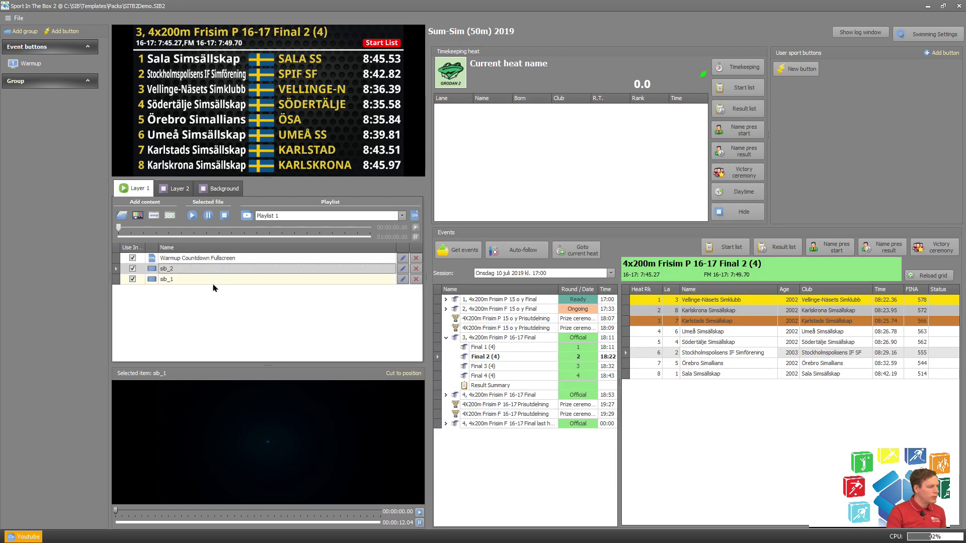
double_click(174, 269)
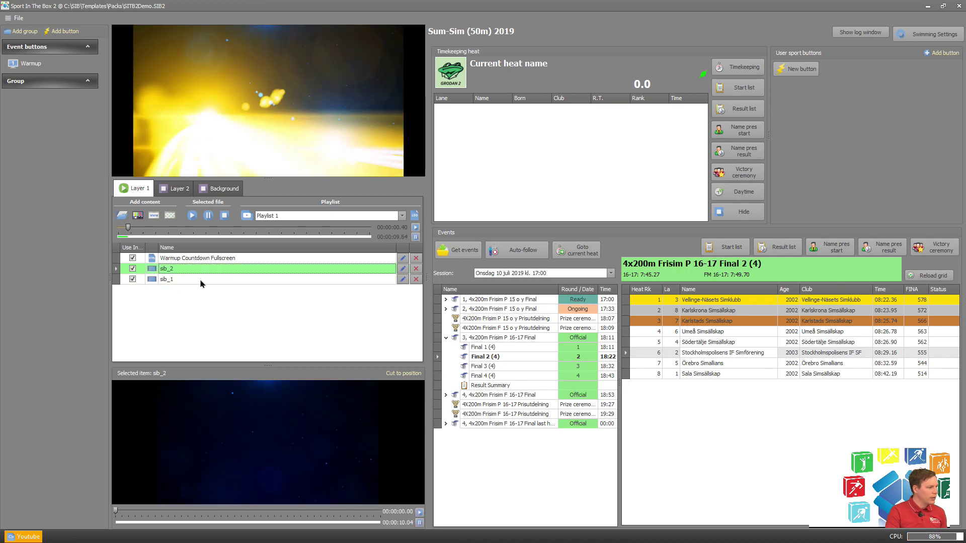
left_click(224, 216)
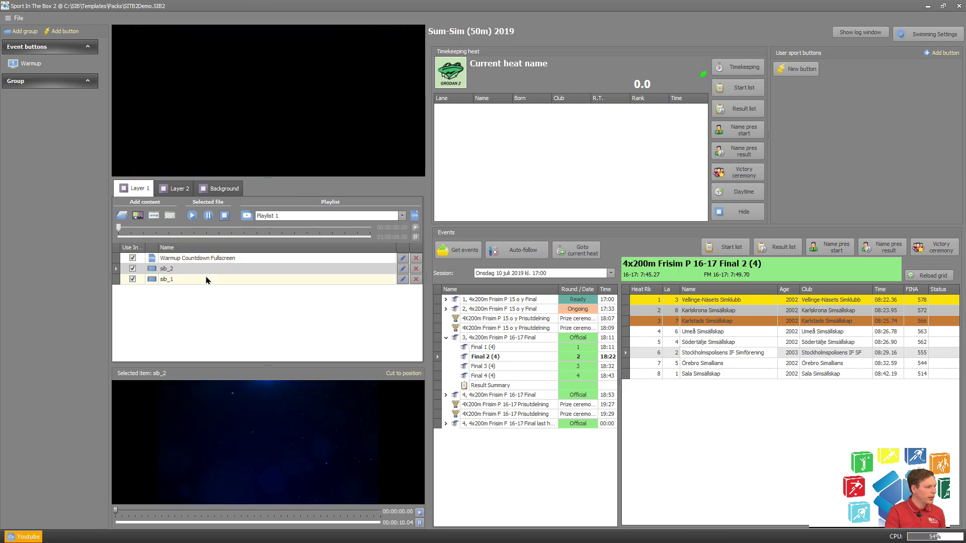
- Create an event button from the sib_2 playlist item in the Event buttons group and test its playback
left_click(179, 272)
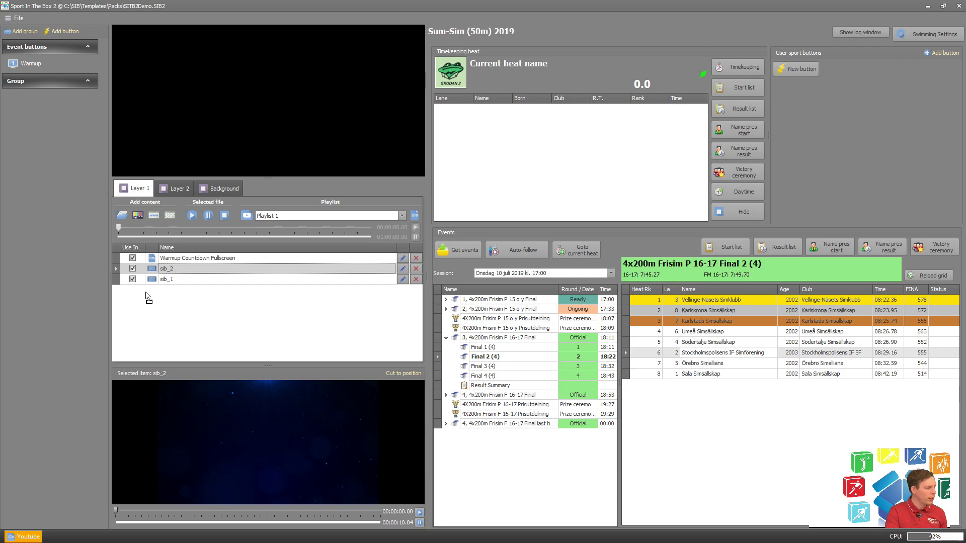
left_click_drag(40, 128, 32, 81)
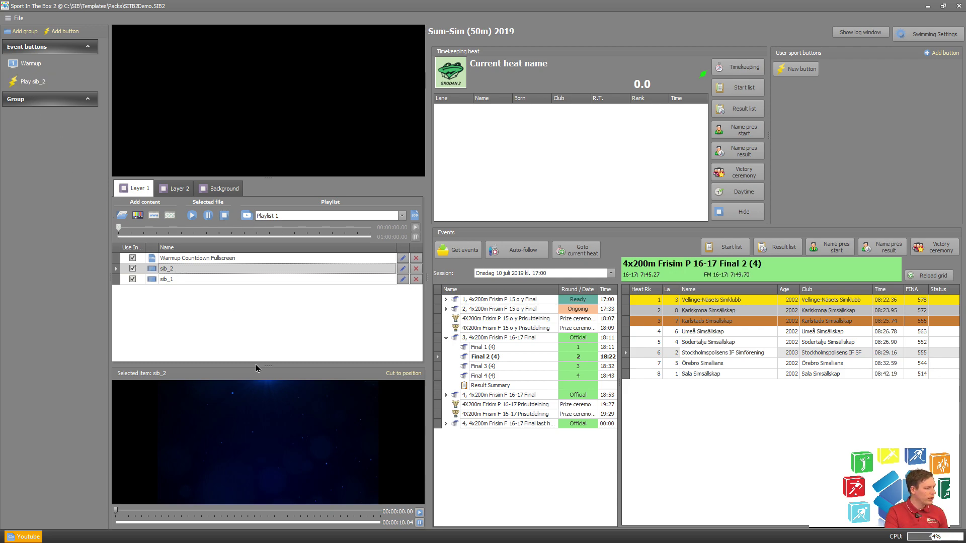
left_click(39, 83)
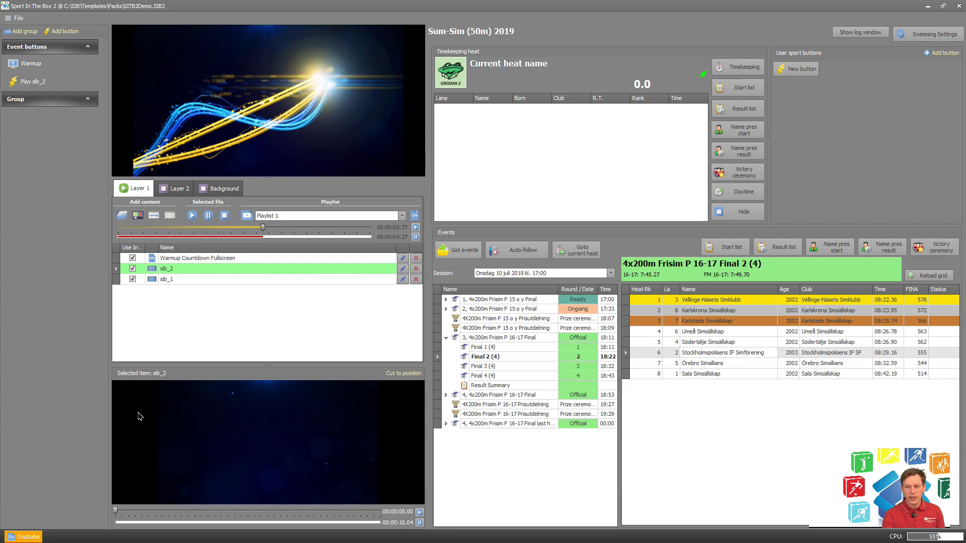
left_click(225, 216)
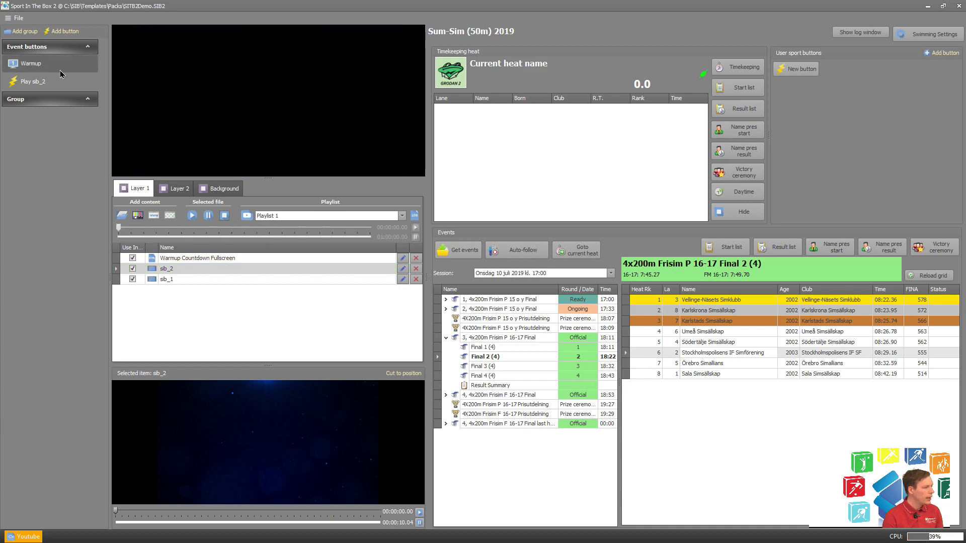
left_click(30, 82)
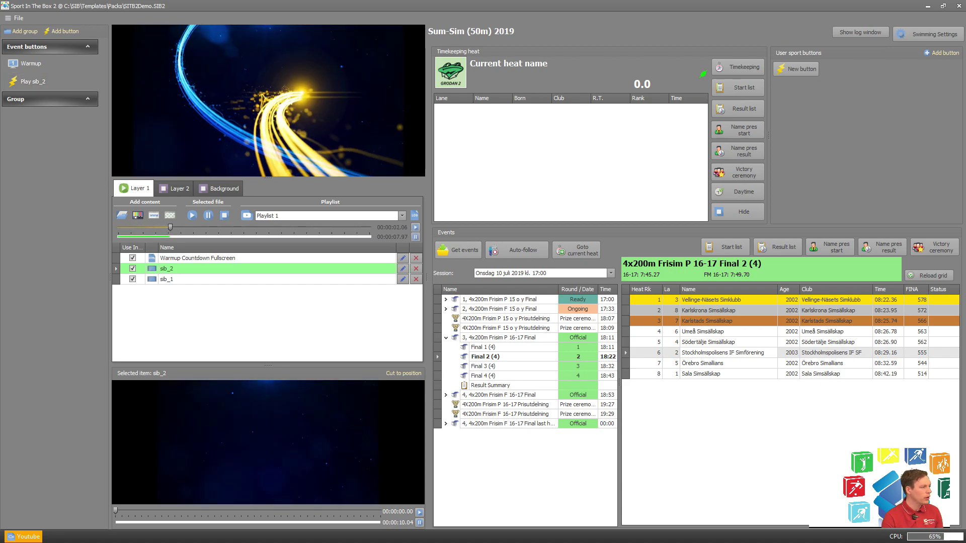
- Edit the Play sib_2 event button so Layer 1 of Stream also starts the Adds playlist from the beginning
right_click(32, 82)
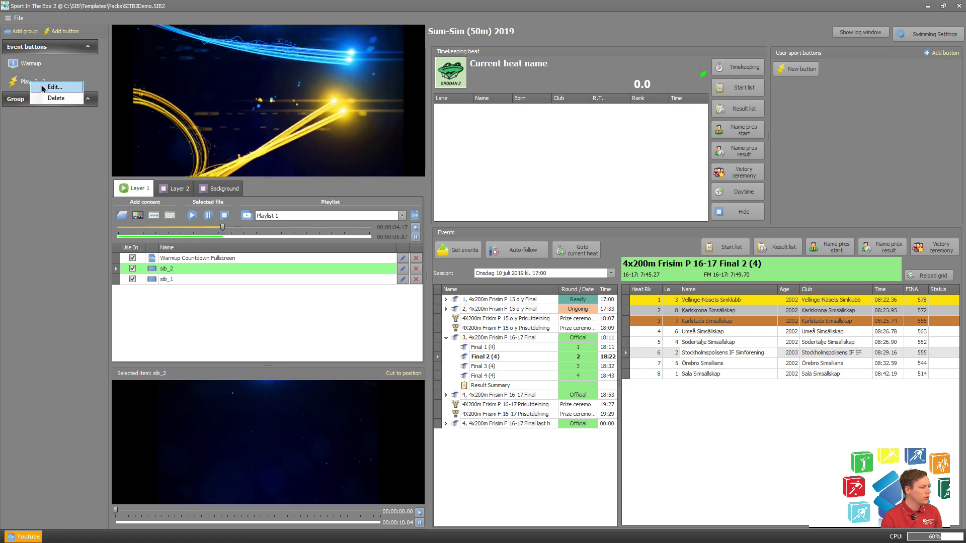
left_click(42, 87)
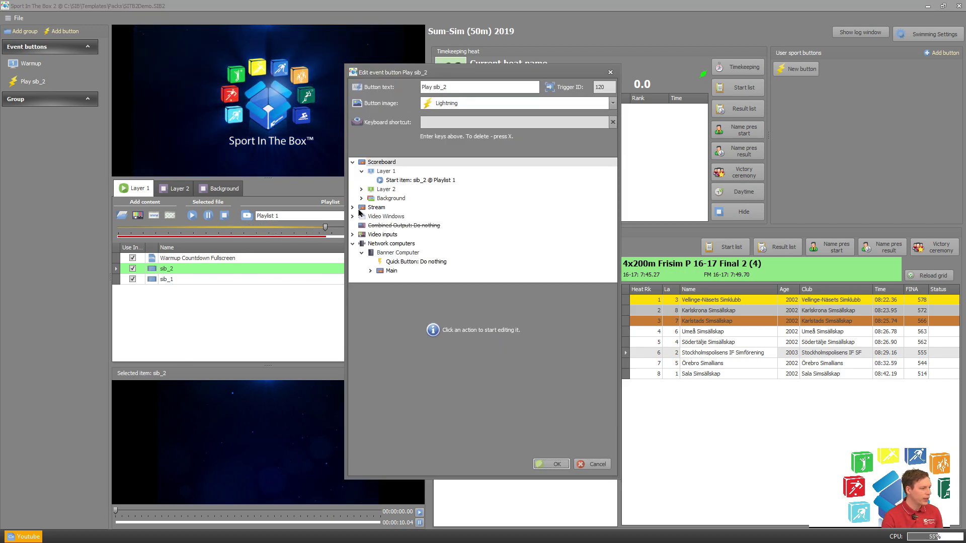
left_click(353, 208)
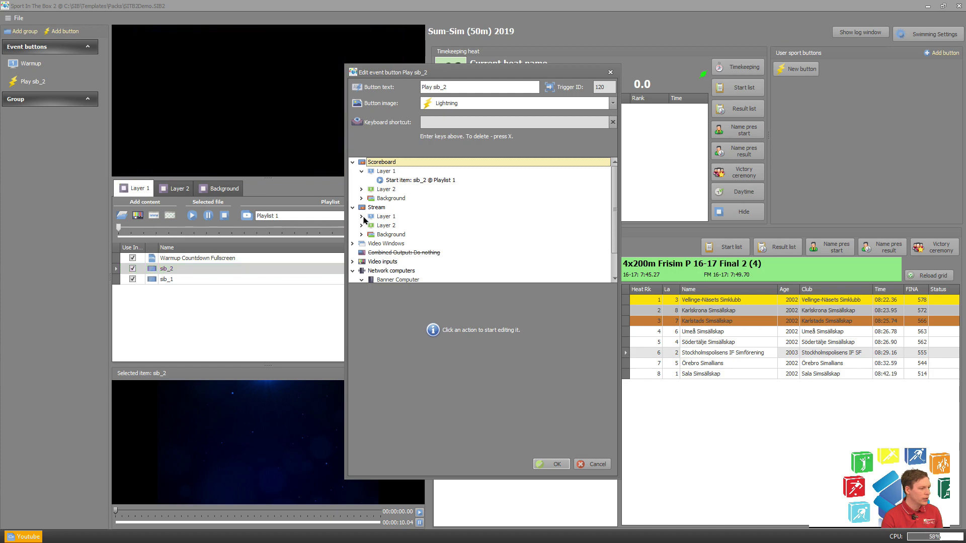
left_click(360, 217)
left_click(395, 227)
left_click(437, 298)
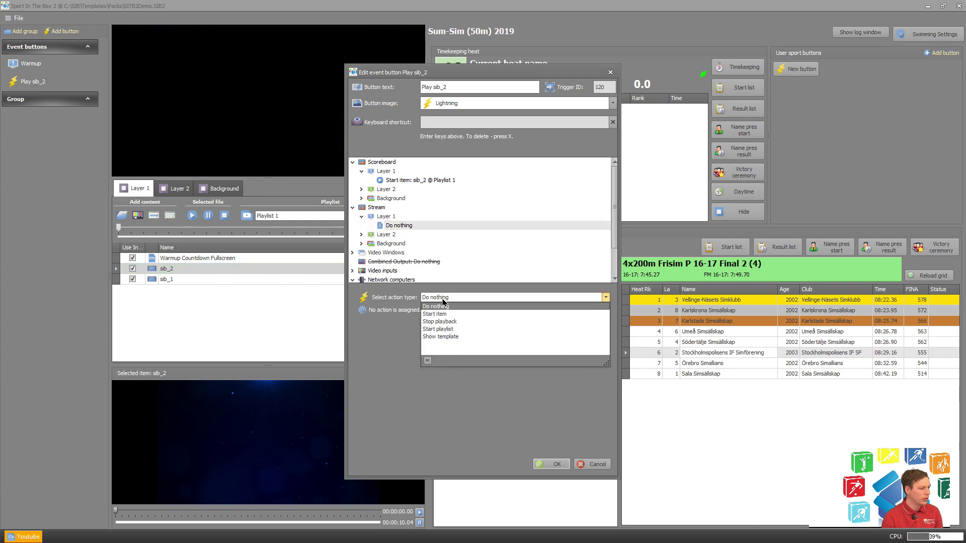
left_click(449, 329)
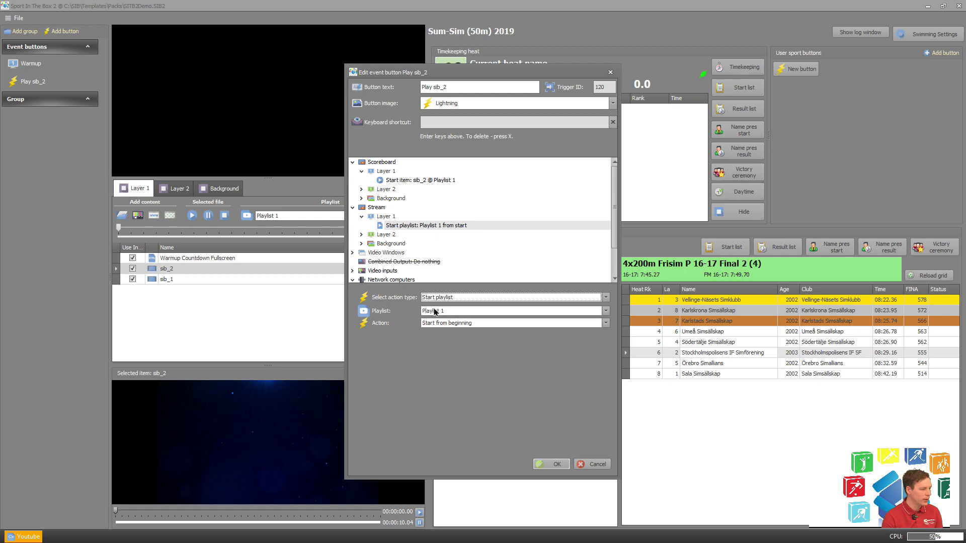
left_click(492, 313)
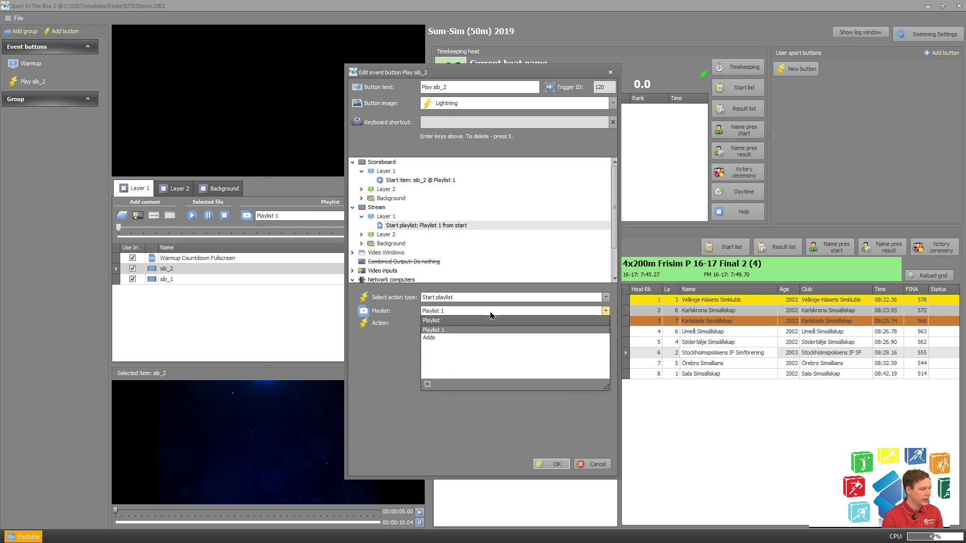
left_click(431, 338)
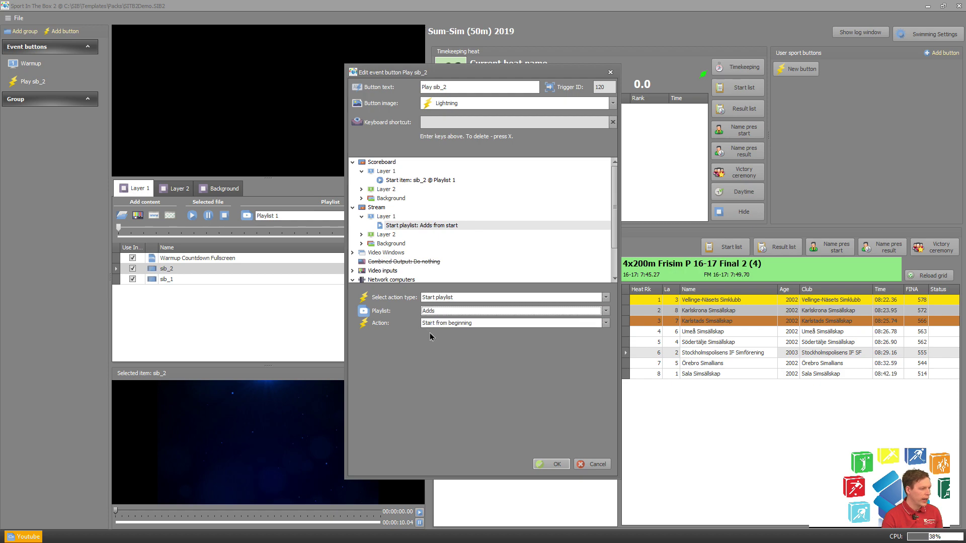
left_click(554, 464)
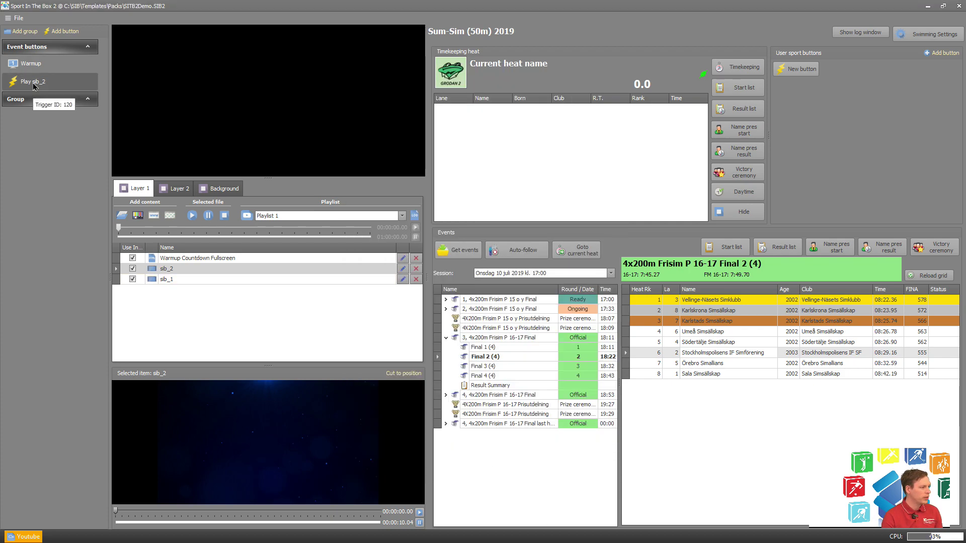
- Trigger the Play sib_2 event button and set the preview's video source to Stream
left_click(34, 85)
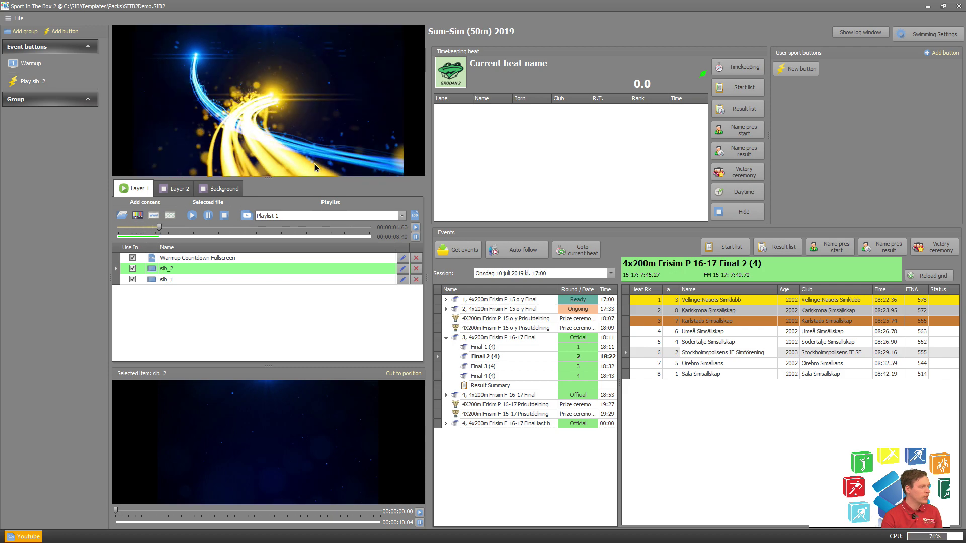
right_click(249, 98)
left_click(287, 133)
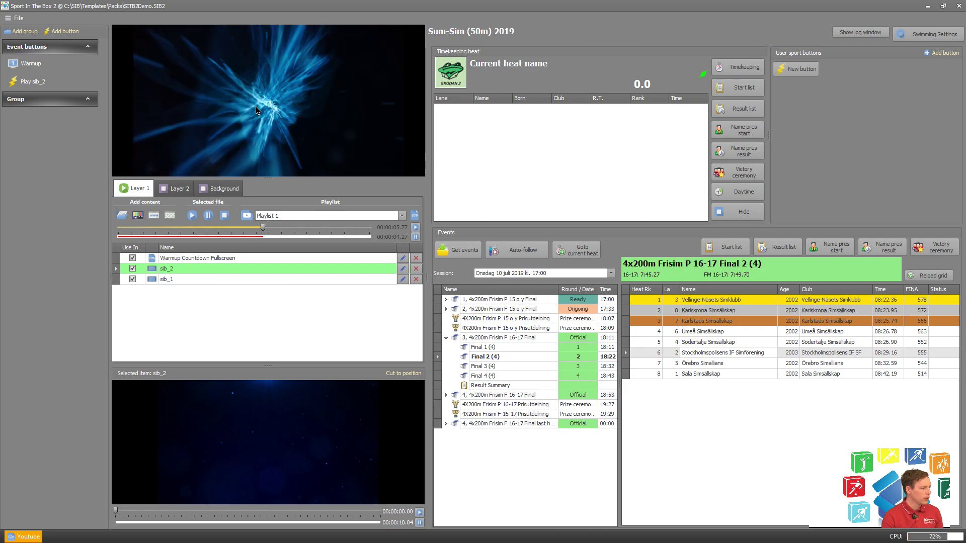
right_click(257, 110)
left_click(241, 330)
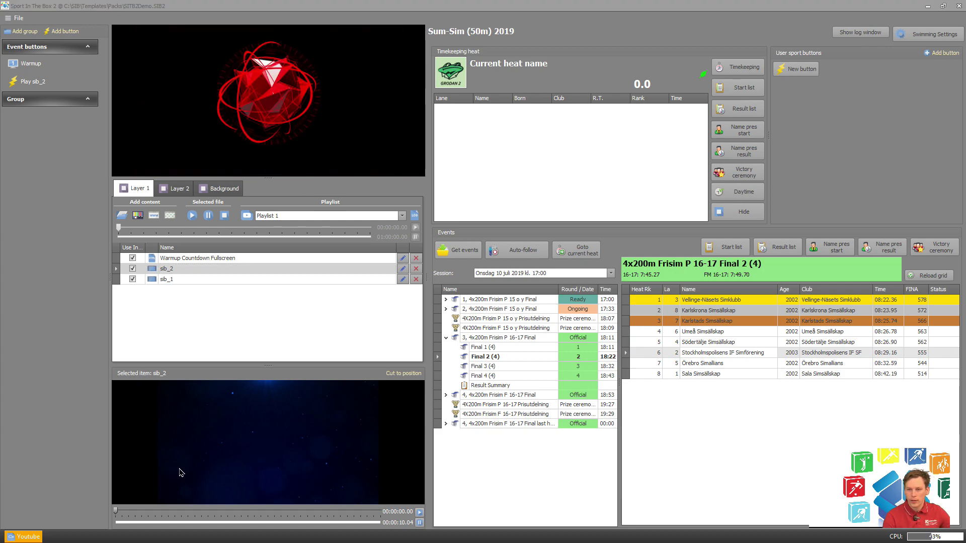
- Trigger Play sib_2 from the Stream window and switch the main preview's video source to Scoreboard
key("alt+Tab")
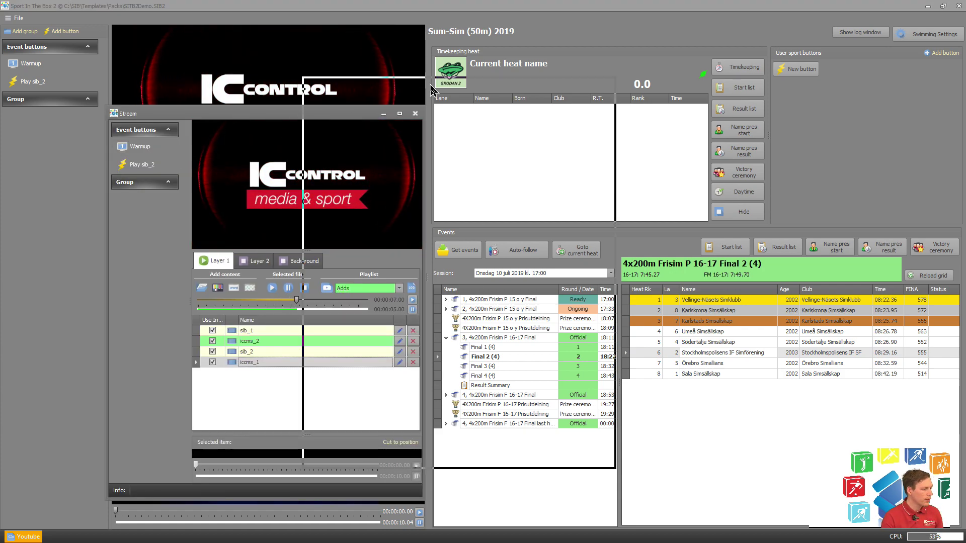
left_click_drag(431, 91, 431, 90)
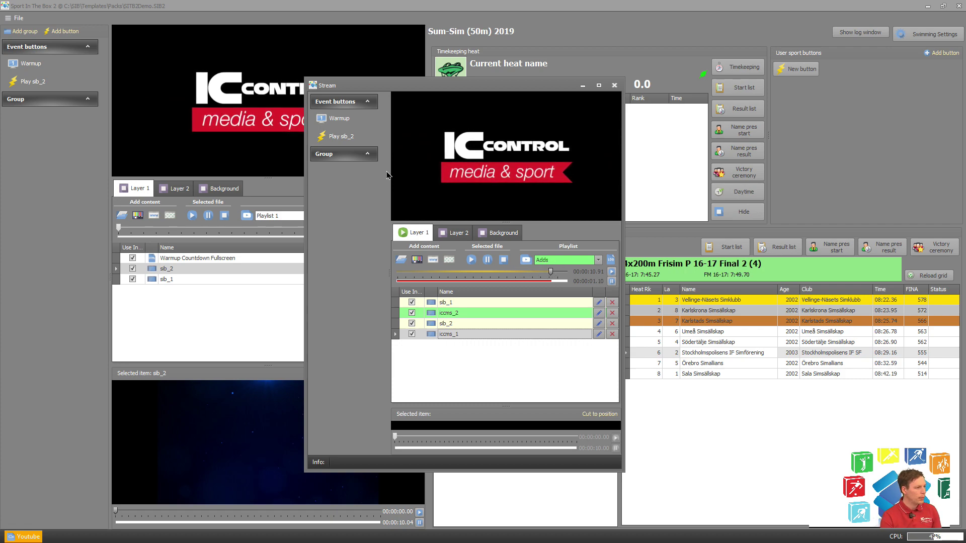
left_click(336, 138)
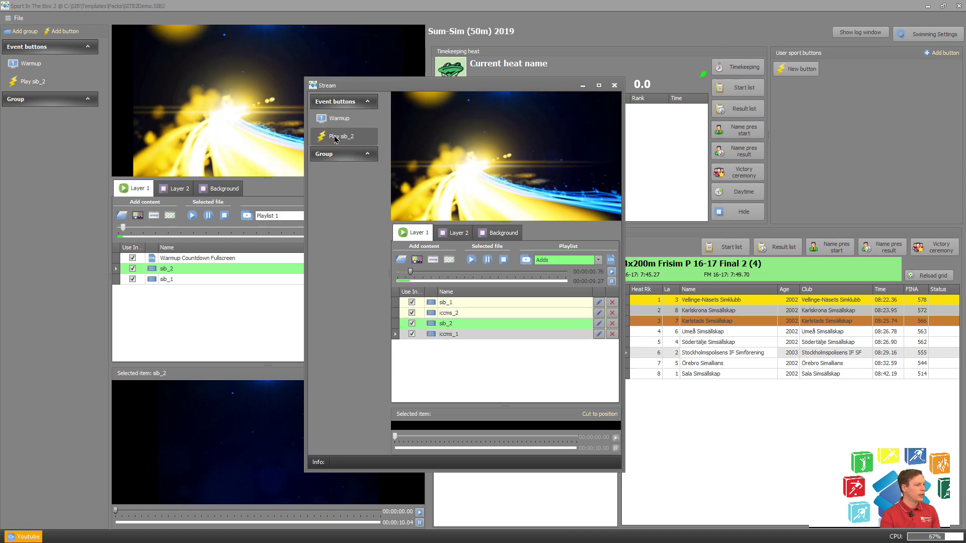
right_click(237, 113)
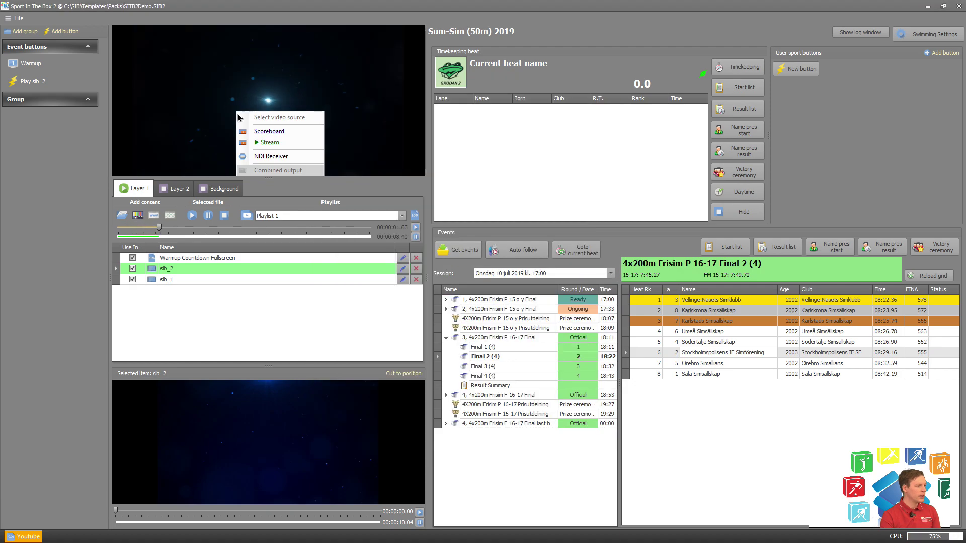
left_click(265, 142)
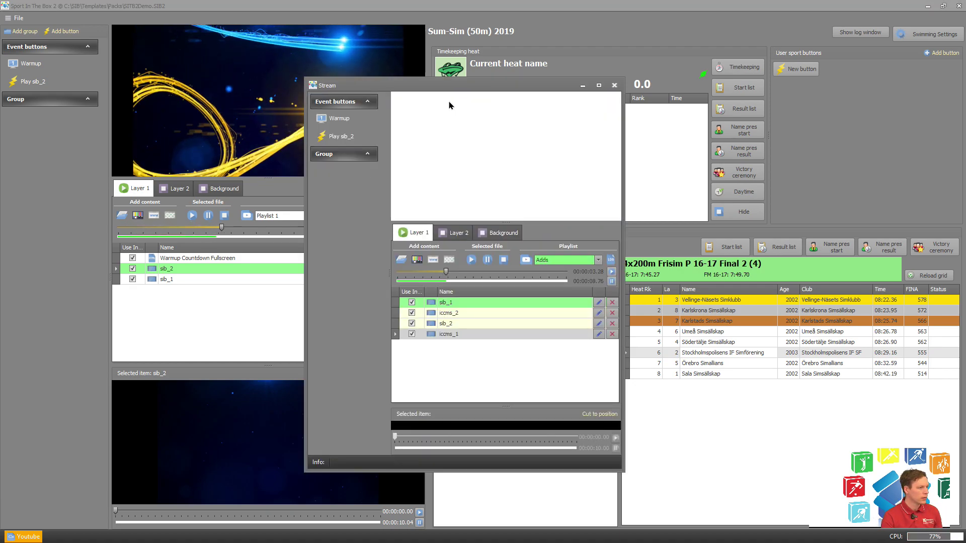
- Return to the main window, open the Play sib_2 event button for editing and show the Banner Computer's Quick Button trigger options
left_click_drag(446, 90, 514, 91)
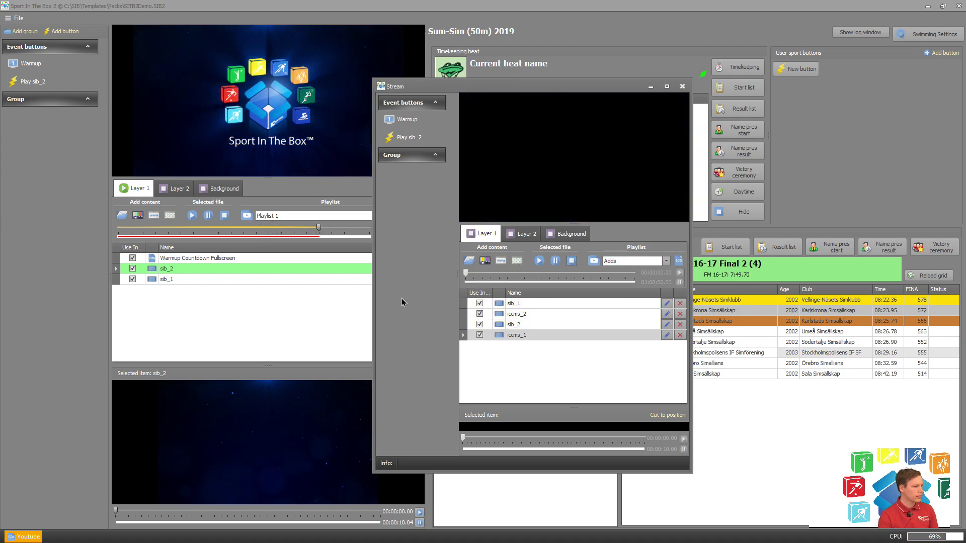
left_click(276, 312)
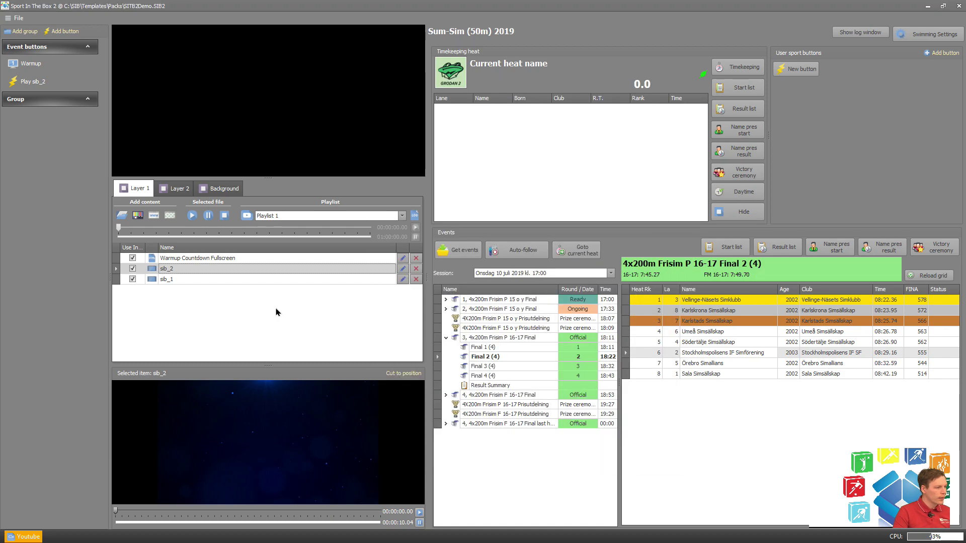
right_click(26, 87)
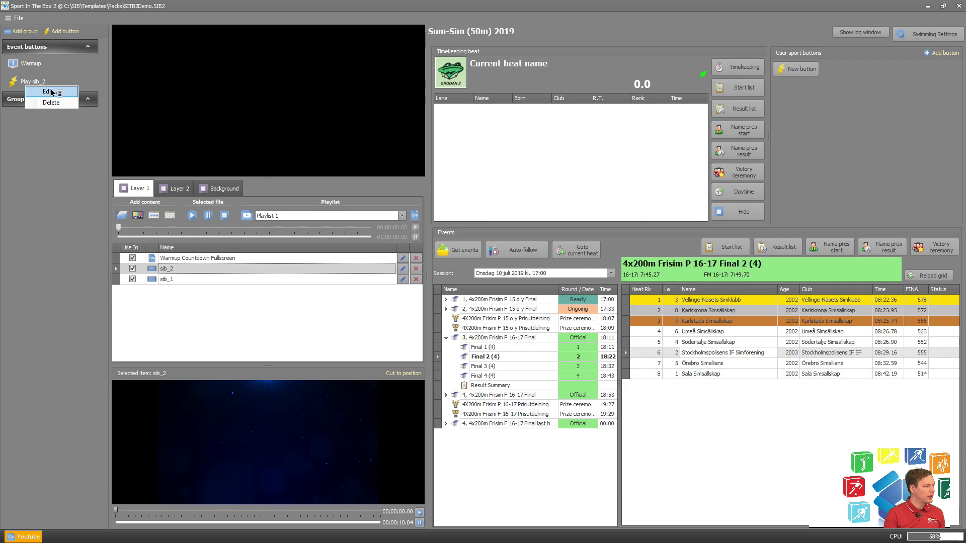
left_click(50, 91)
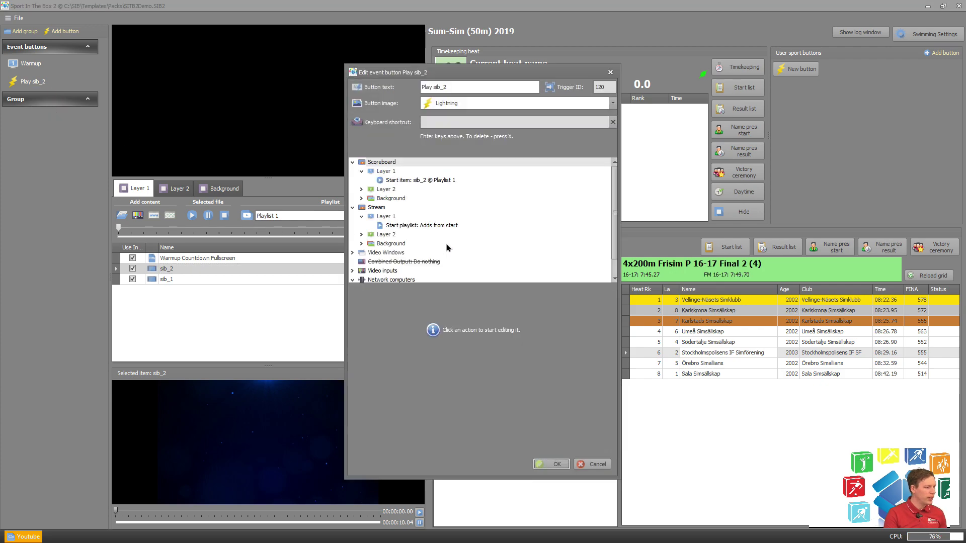
scroll(417, 211, "down", 2)
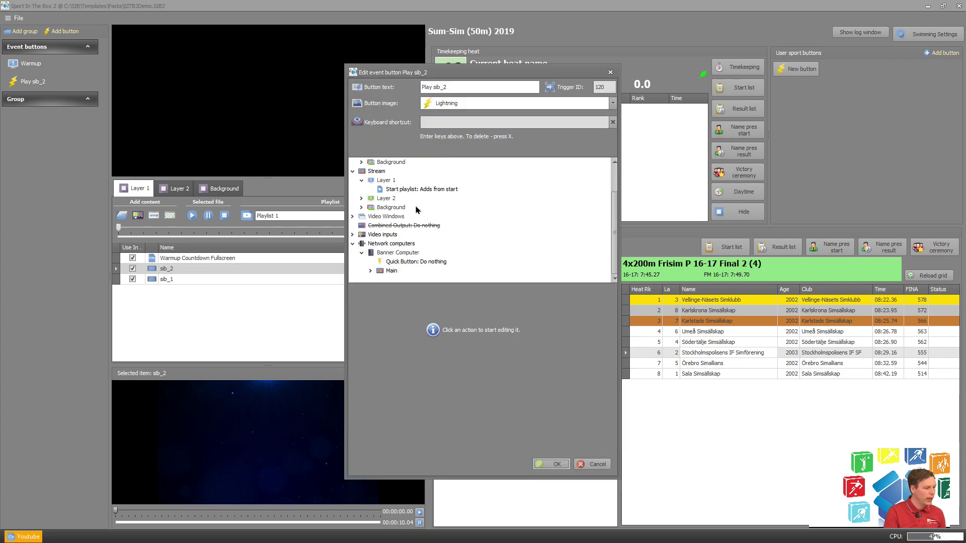
left_click(391, 255)
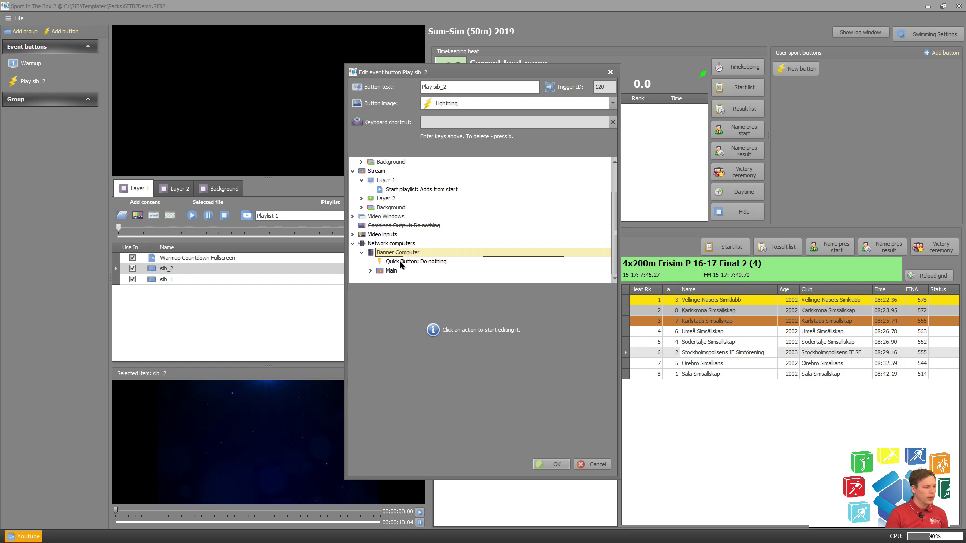
left_click(403, 262)
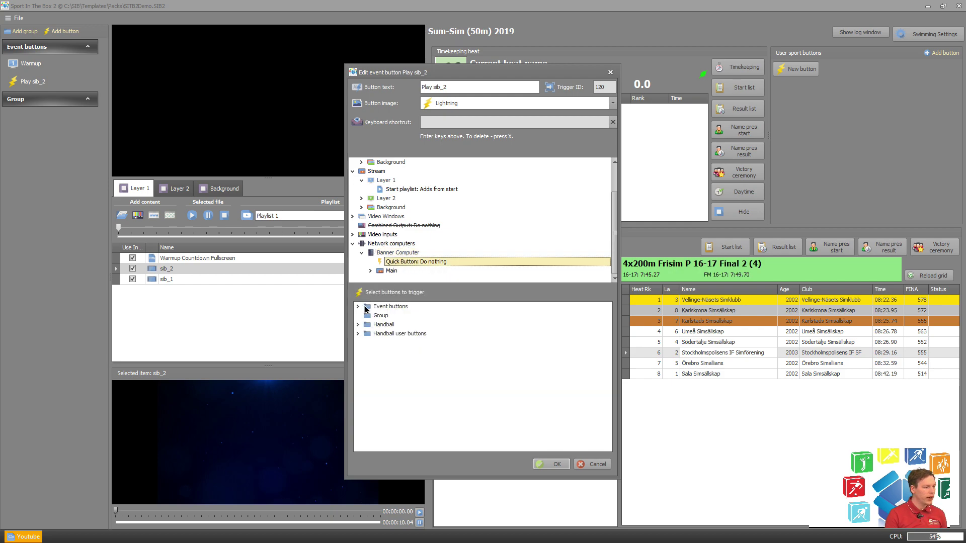
- Set Layer 1 of Main on the Banner Computer to start Playlist 1 from the beginning and save the event button
left_click(372, 272)
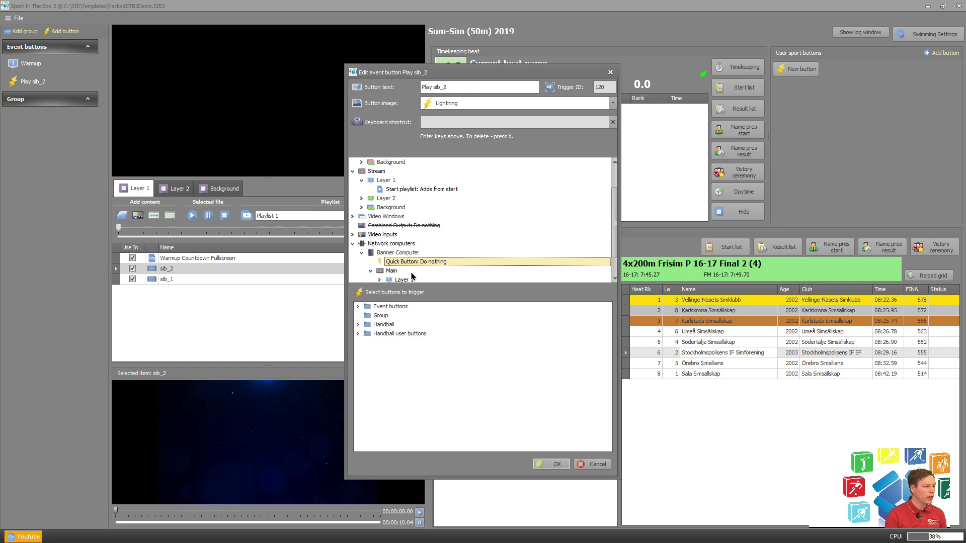
left_click(380, 253)
left_click(417, 262)
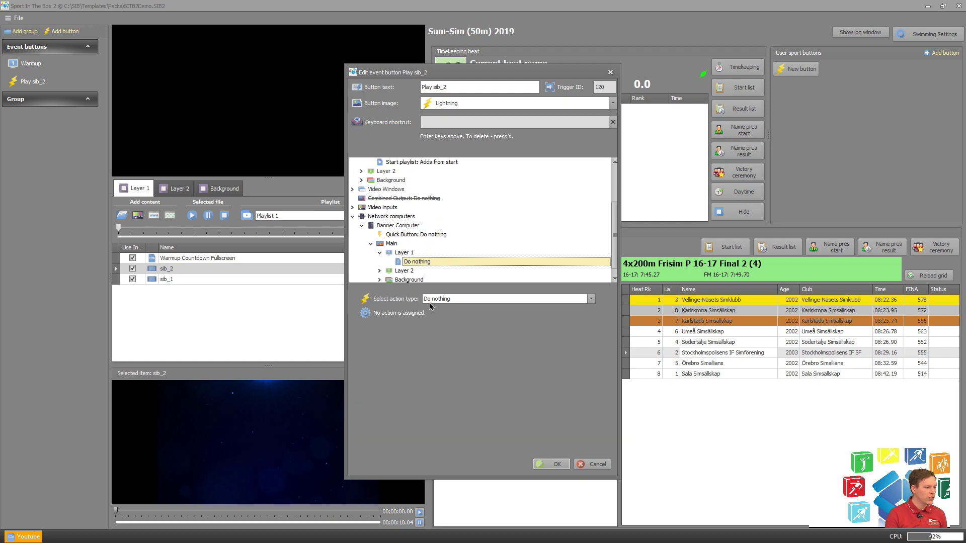
left_click(433, 300)
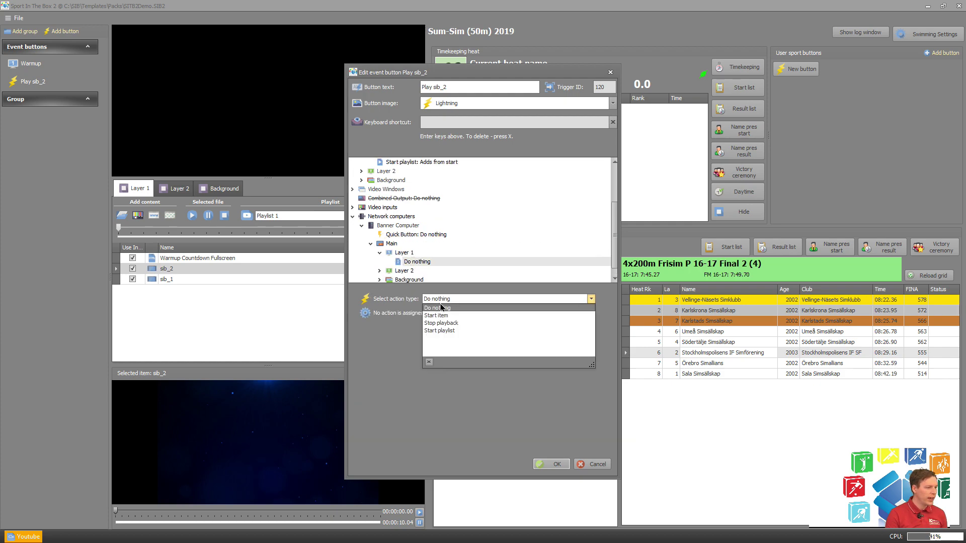
left_click(472, 331)
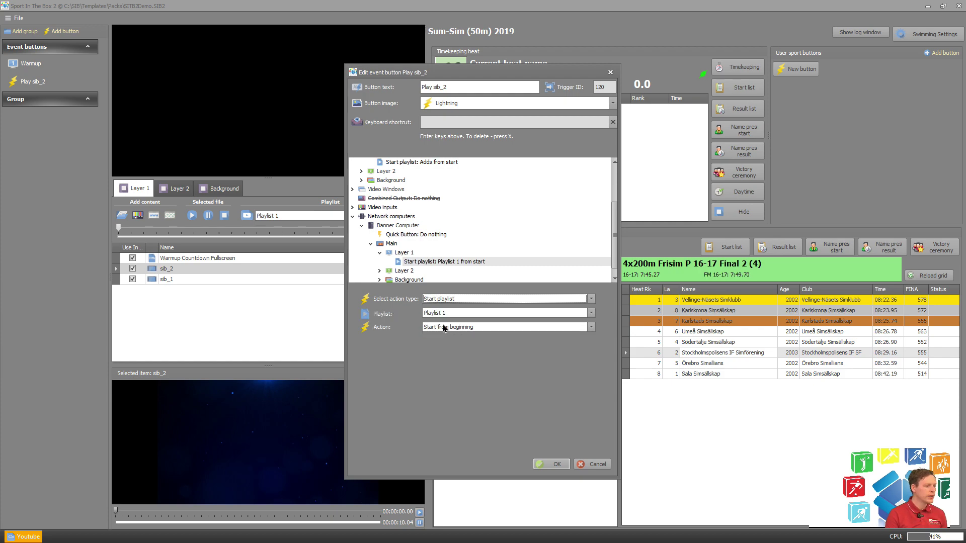
left_click(554, 464)
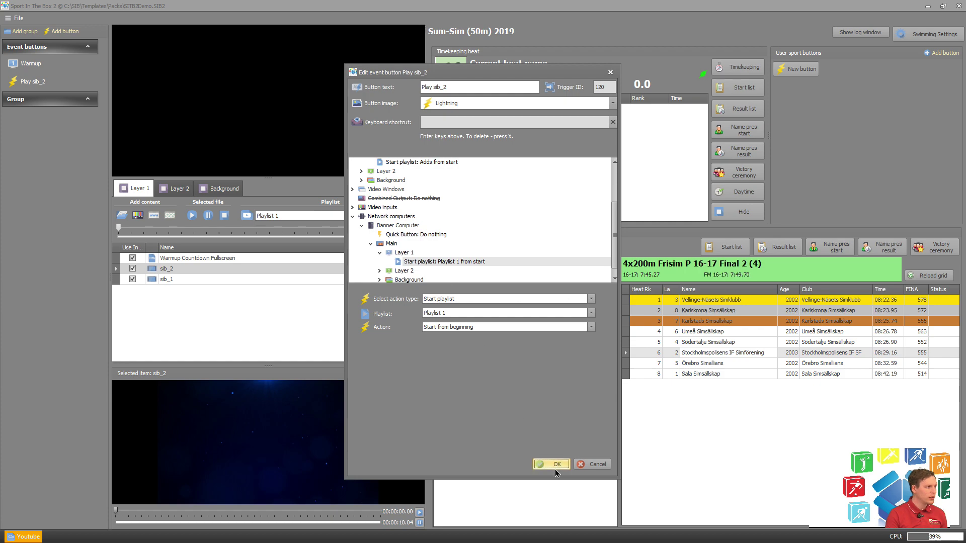